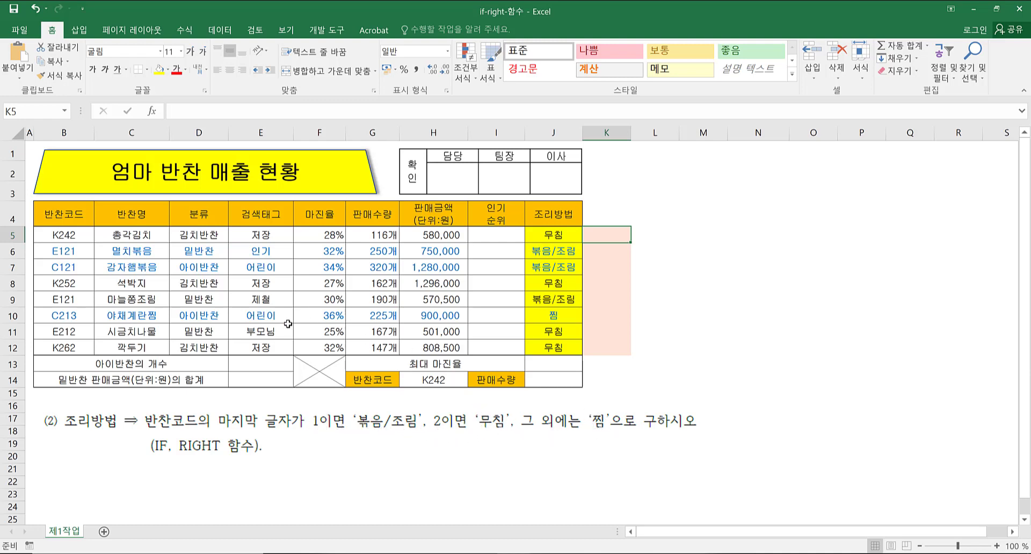
{"action": "left_click_drag", "start_coordinate": [63, 240], "coordinate": [62, 348]}
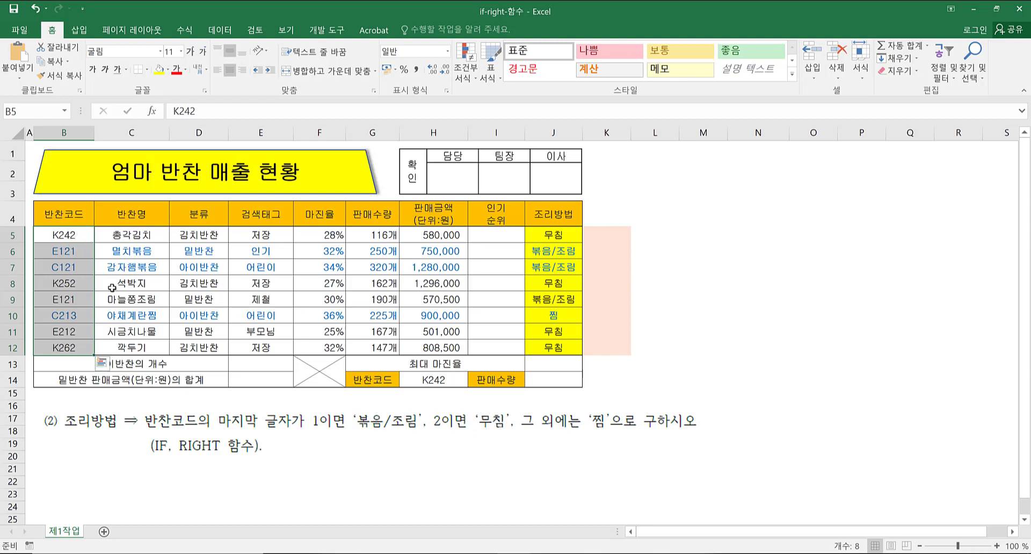
{"action": "left_click", "coordinate": [67, 249]}
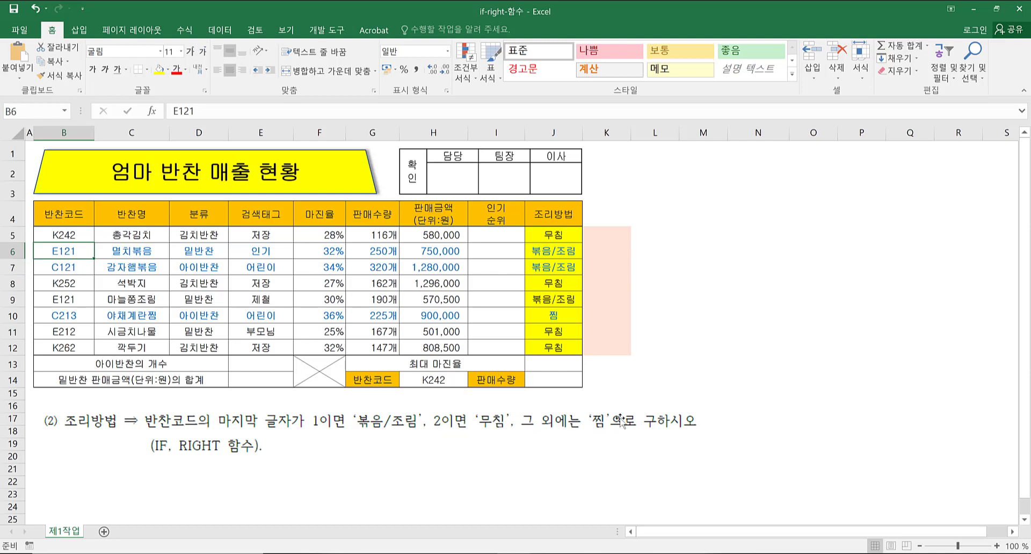
Search the function list for "right" and insert the RIGHT function in cell L5.
{"action": "left_click", "coordinate": [658, 237]}
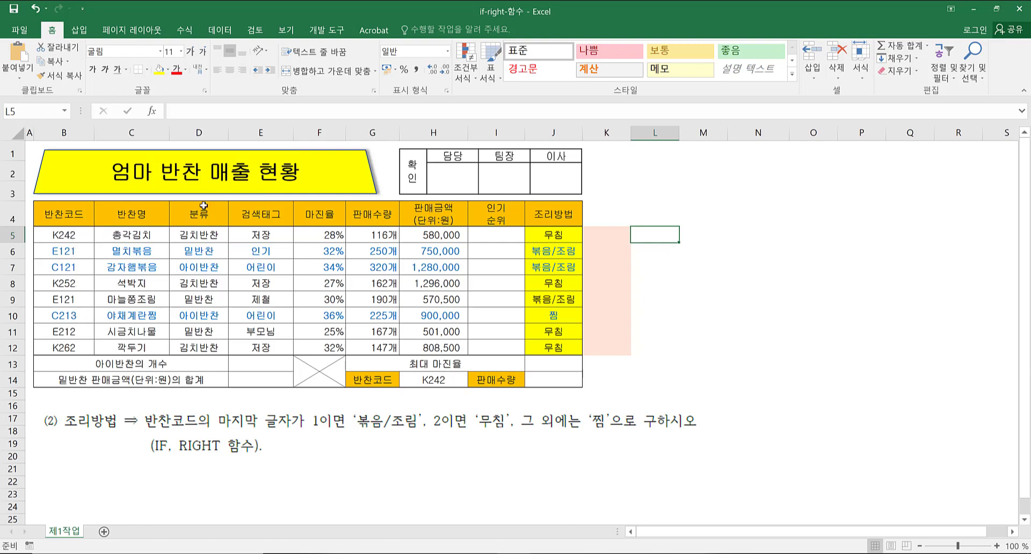
{"action": "left_click", "coordinate": [150, 111]}
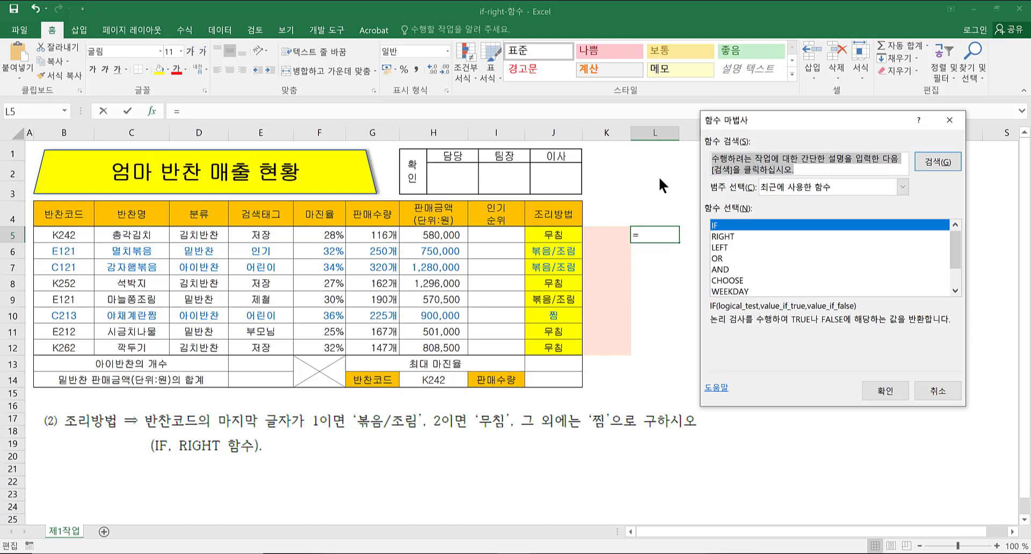
{"action": "type", "text": "가홋"}
{"action": "key", "text": "BackSpace"}
{"action": "key", "text": "BackSpace"}
{"action": "key", "text": "BackSpace"}
{"action": "key", "text": "BackSpace"}
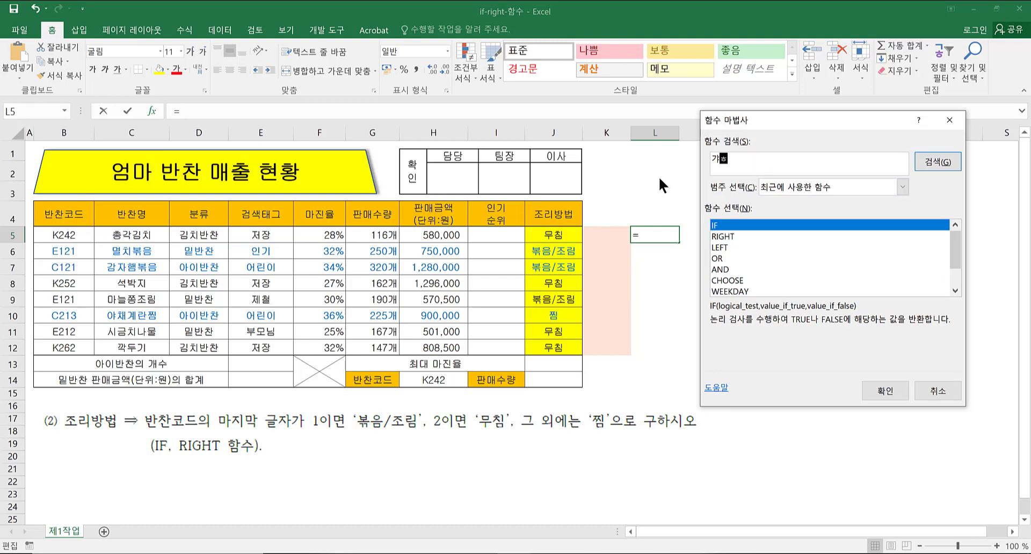
{"action": "type", "text": "right"}
{"action": "key", "text": "Return"}
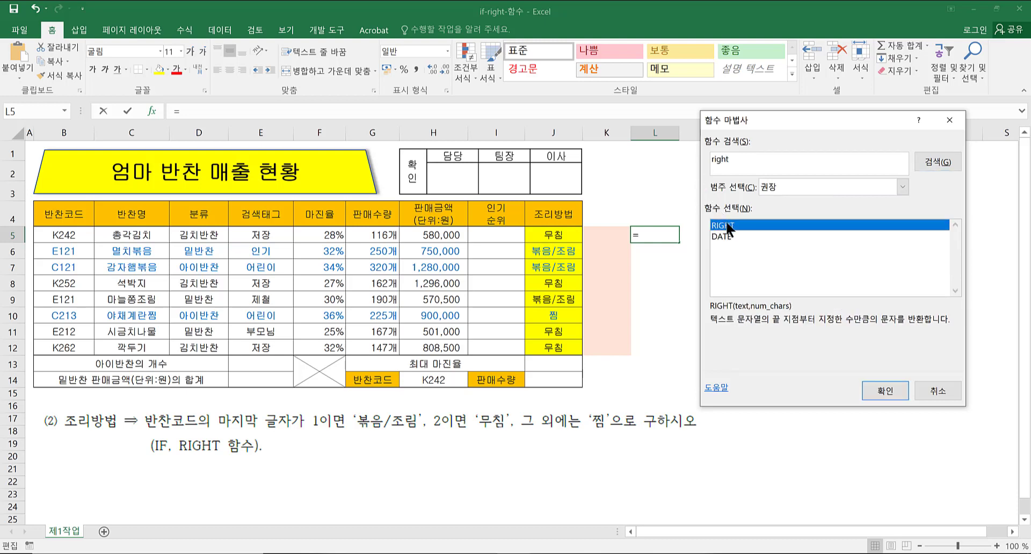
{"action": "left_click", "coordinate": [881, 389]}
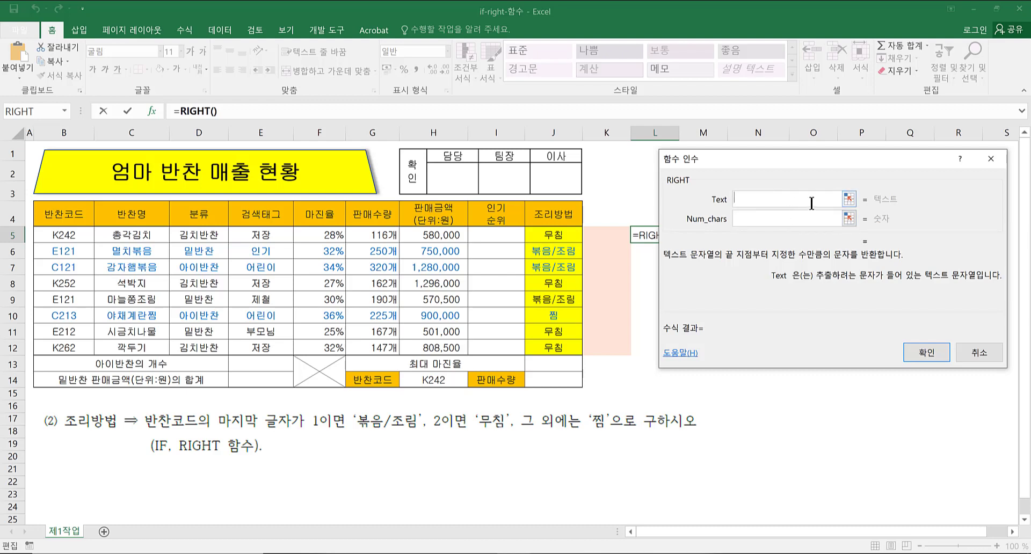
Complete the RIGHT function in L5 with B5 as the text and 1 as the number of characters.
{"action": "left_click", "coordinate": [849, 199]}
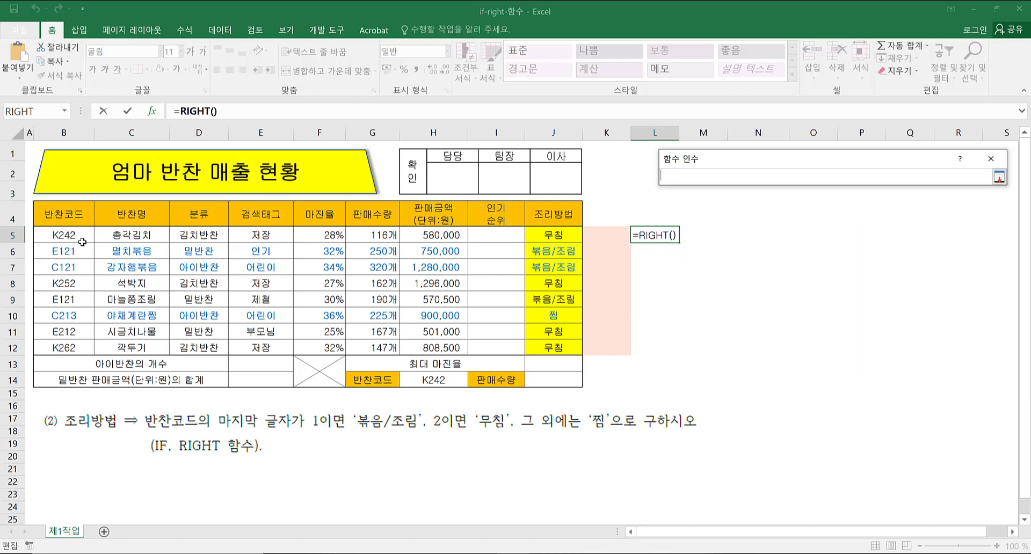
{"action": "left_click", "coordinate": [71, 237]}
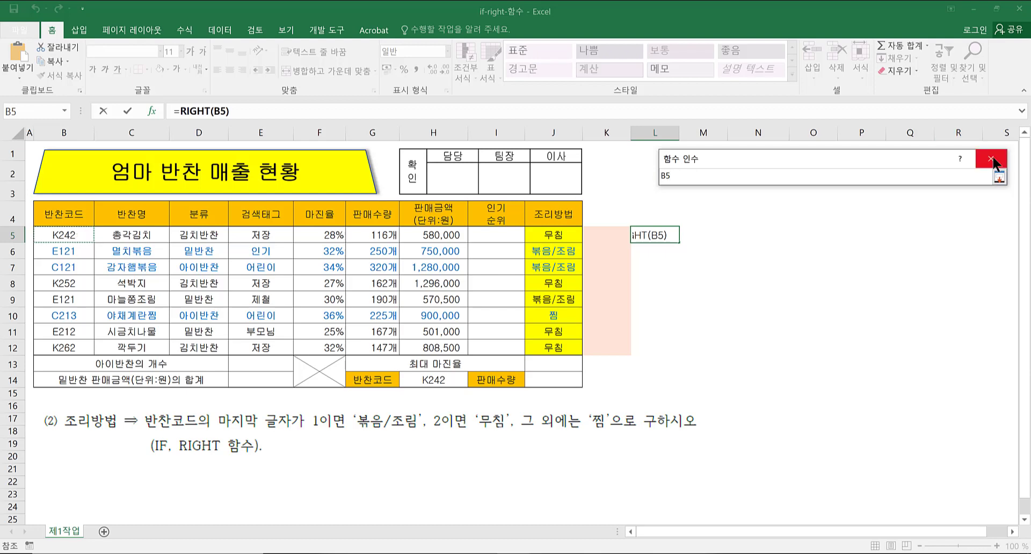
{"action": "left_click", "coordinate": [999, 179]}
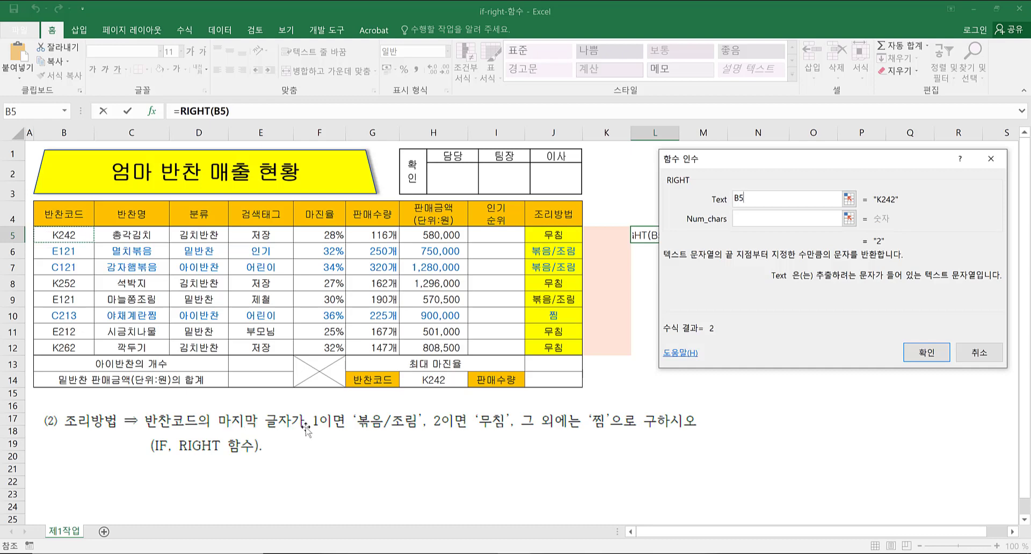
{"action": "left_click", "coordinate": [747, 221]}
{"action": "type", "text": "1"}
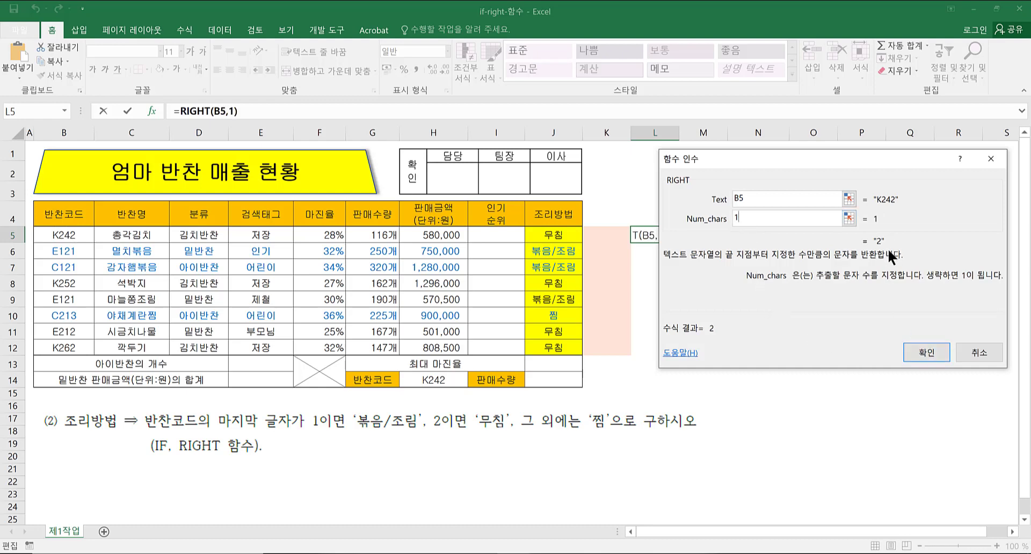
{"action": "left_click", "coordinate": [922, 350]}
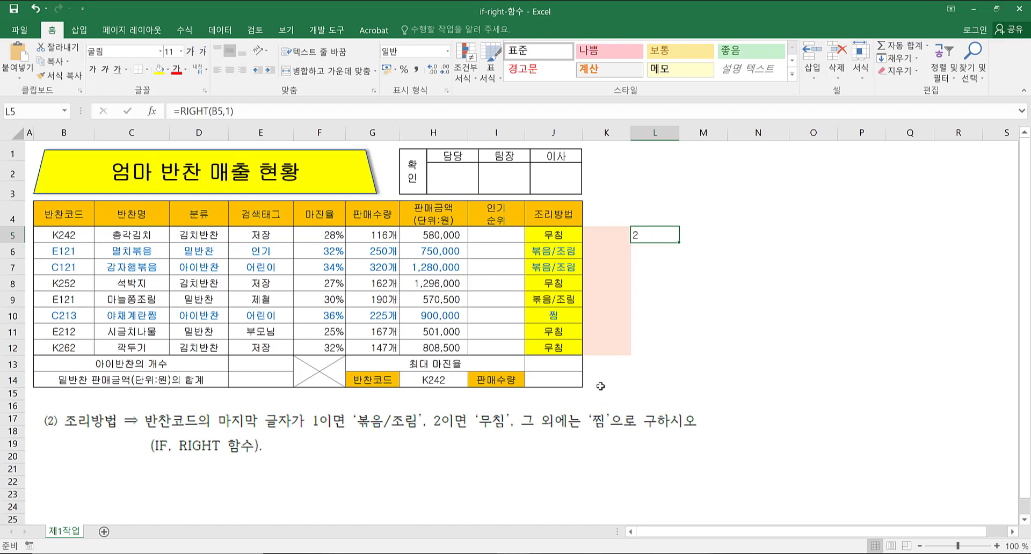
{"action": "left_click", "coordinate": [692, 240]}
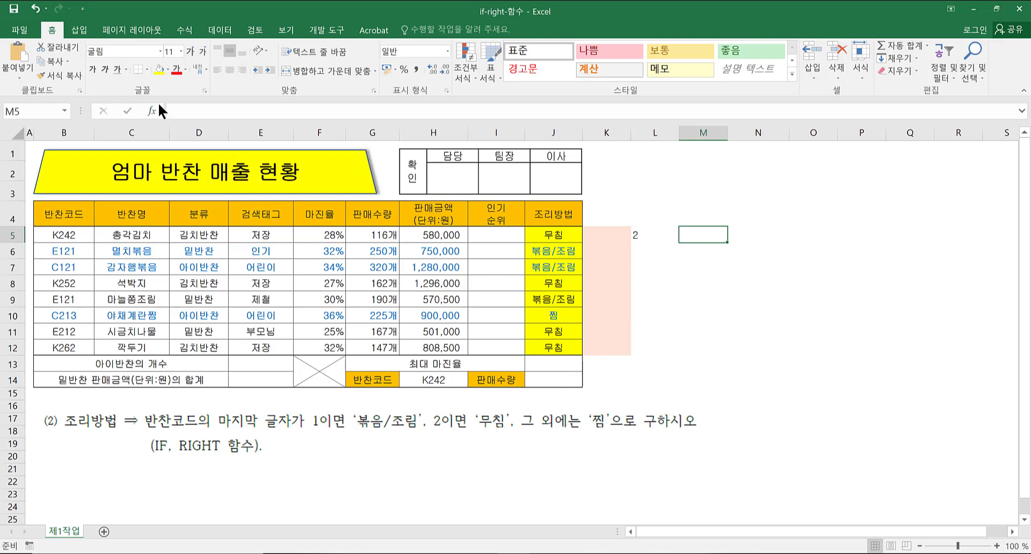
{"action": "type", "text": "="}
{"action": "key", "text": "shift+F3"}
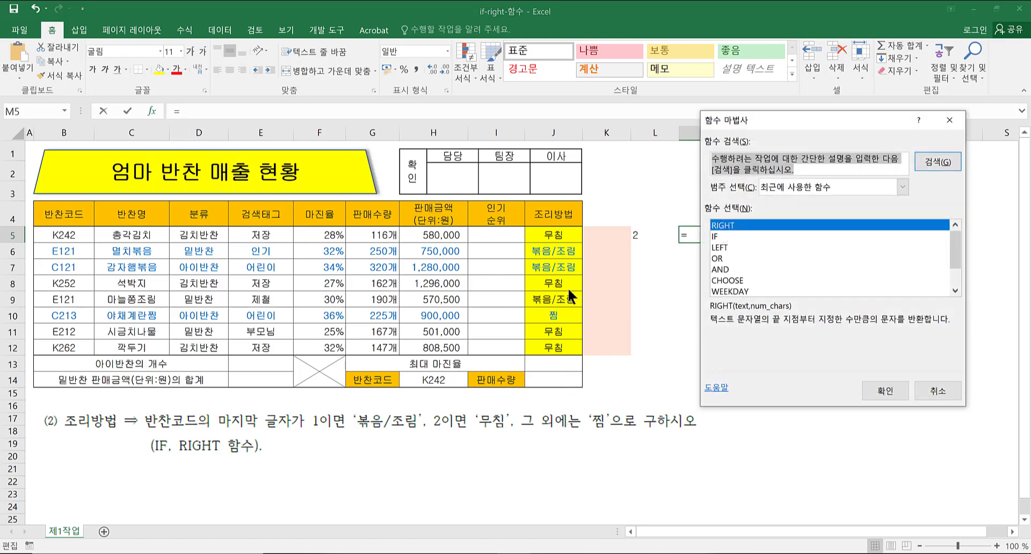
{"action": "left_click", "coordinate": [717, 237]}
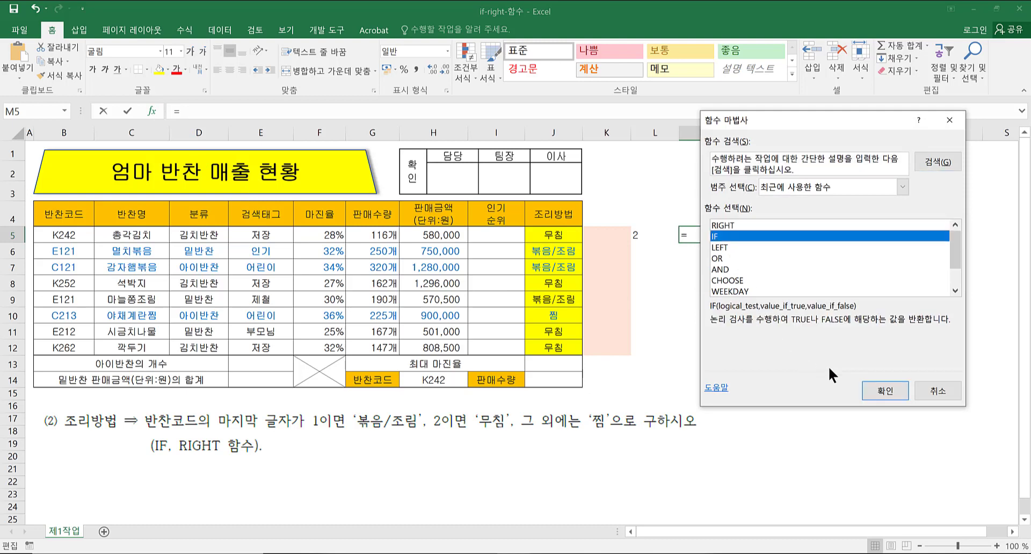
{"action": "left_click", "coordinate": [890, 389]}
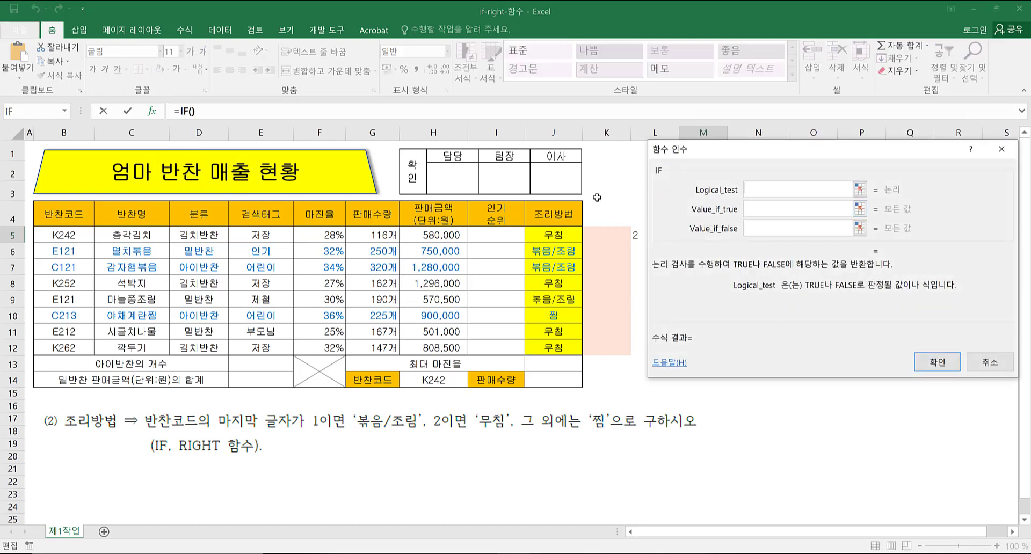
{"action": "left_click", "coordinate": [988, 362]}
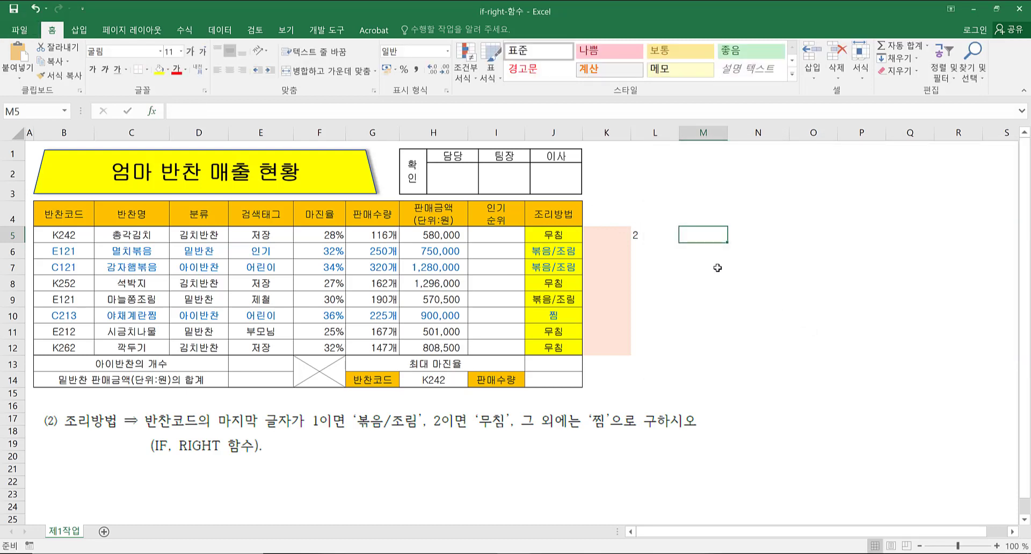
Copy RIGHT(B5,1) without the equals sign from the formula in L5, keeping that cell's formula.
{"action": "left_click", "coordinate": [657, 237]}
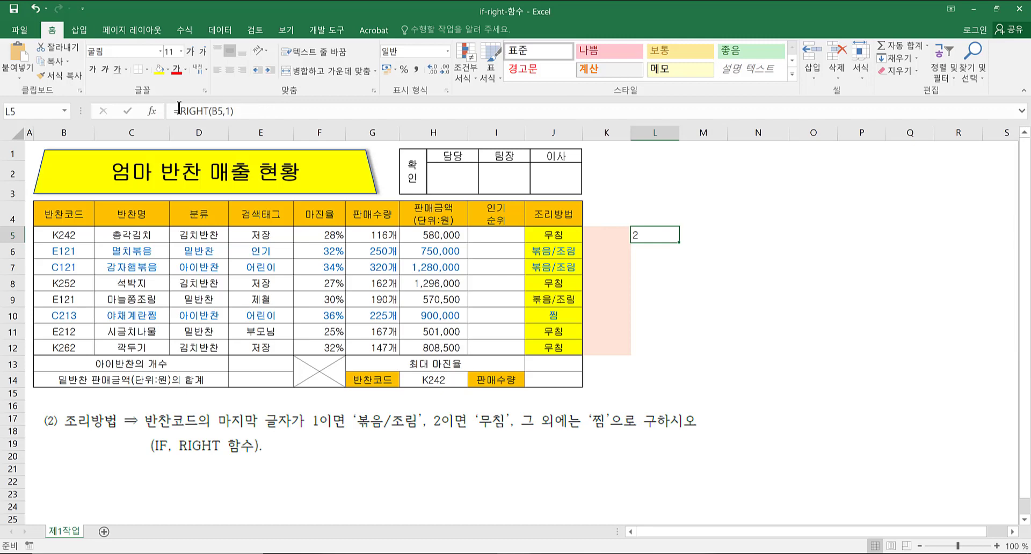
{"action": "left_click_drag", "start_coordinate": [178, 110], "coordinate": [265, 109]}
{"action": "key", "text": "ctrl+c"}
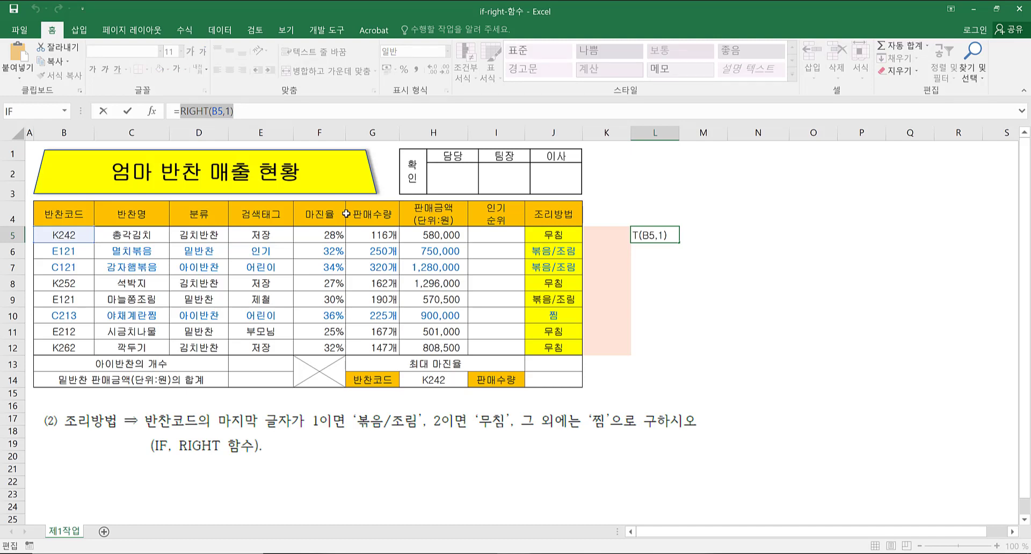
{"action": "key", "text": "ctrl+Return"}
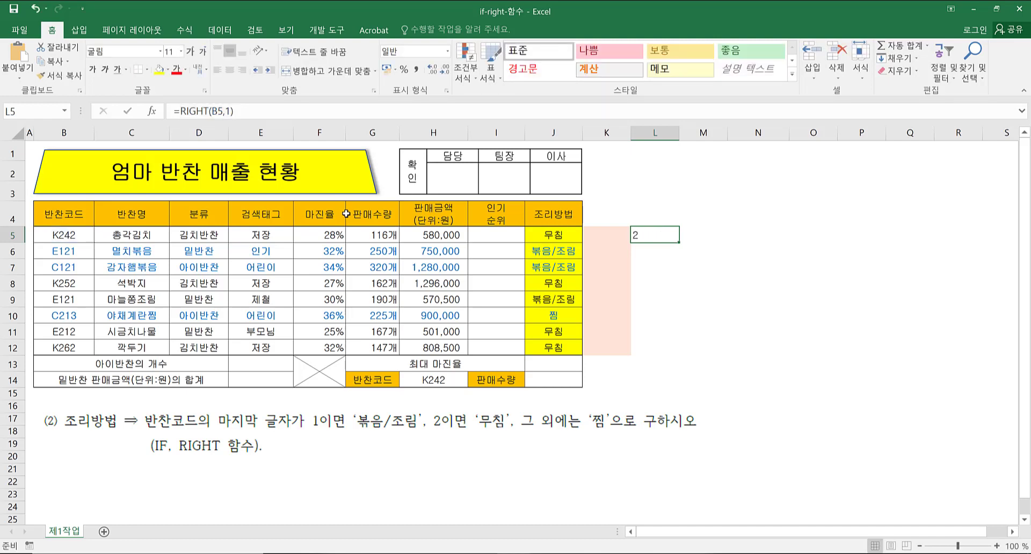
Insert the IF function in cell M5 and bring up its arguments.
{"action": "left_click", "coordinate": [703, 229]}
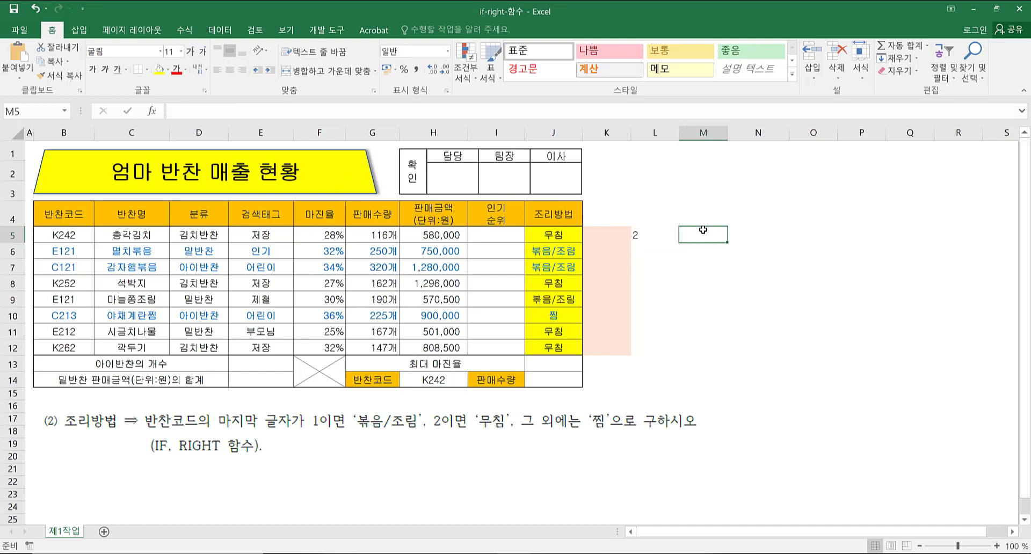
{"action": "left_click", "coordinate": [154, 110]}
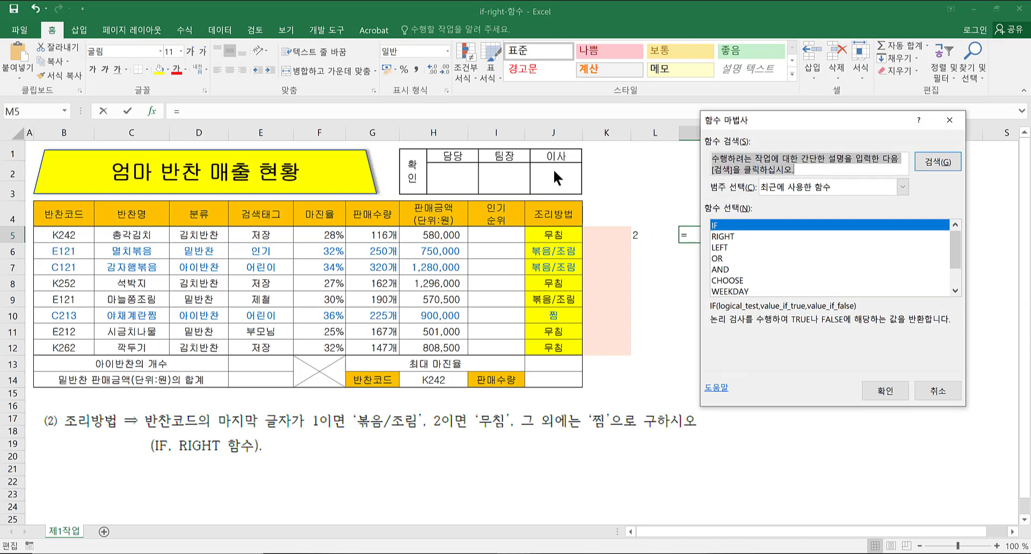
{"action": "left_click", "coordinate": [871, 387]}
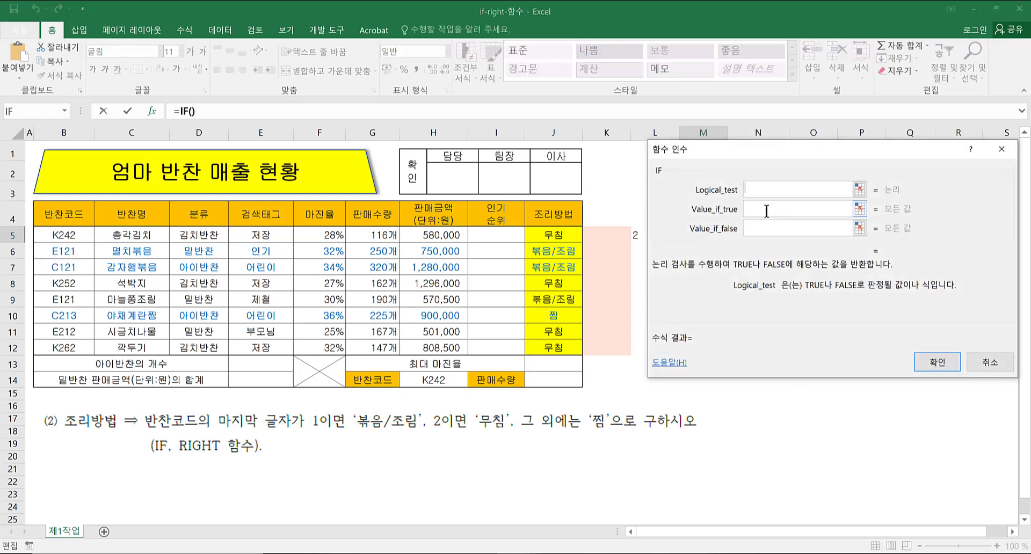
{"action": "left_click", "coordinate": [763, 215]}
{"action": "left_click", "coordinate": [761, 229]}
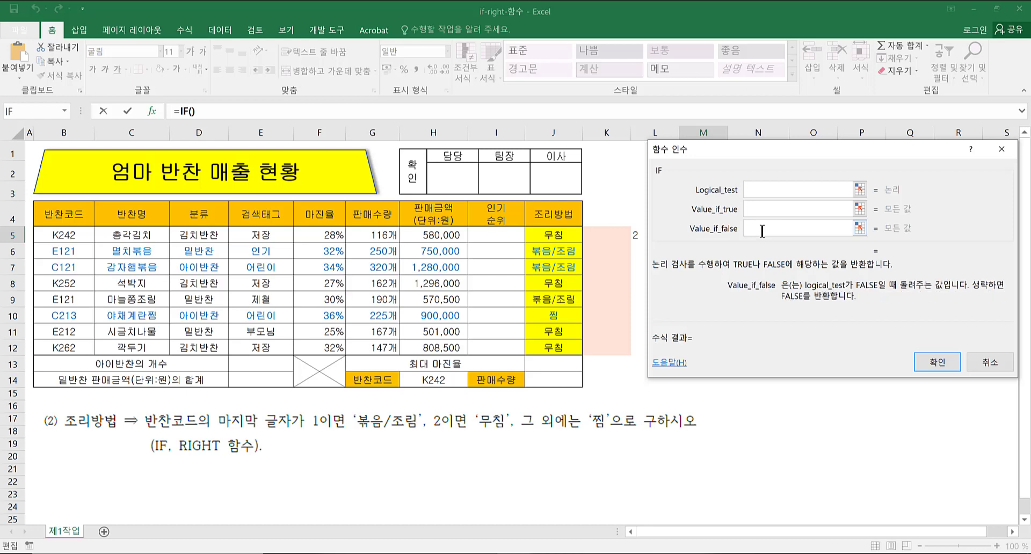
Set the IF function's true value to "무침" and its false value to "찜", both in quotation marks.
{"action": "left_click", "coordinate": [759, 204]}
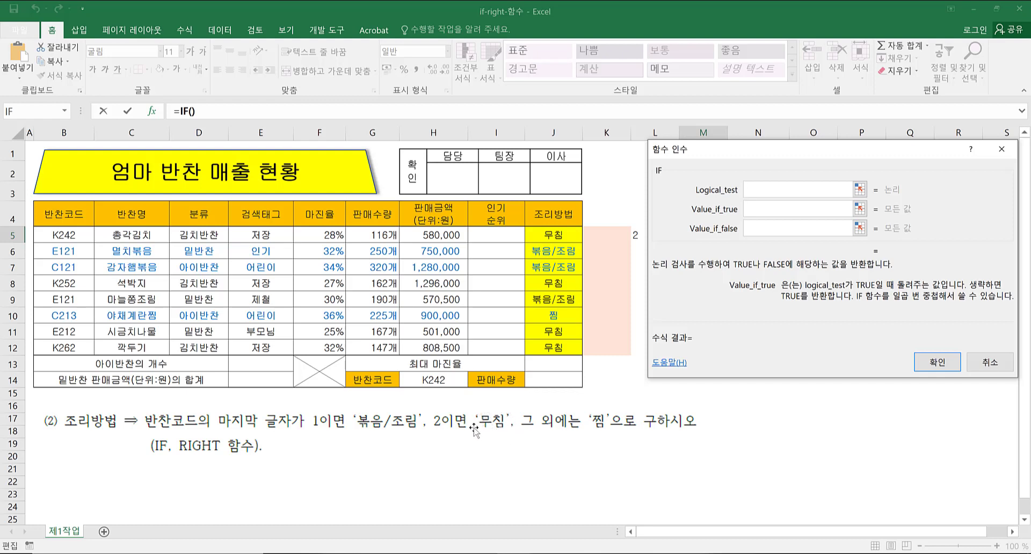
{"action": "type", "text": "\""}
{"action": "type", "text": "an"}
{"action": "key", "text": "BackSpace"}
{"action": "key", "text": "BackSpace"}
{"action": "type", "text": "무침"}
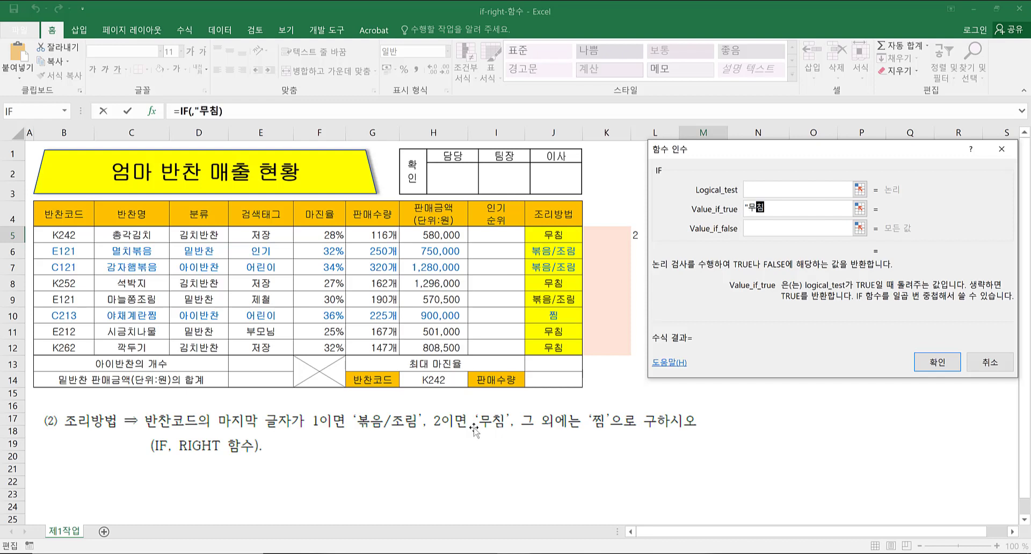
{"action": "type", "text": "\""}
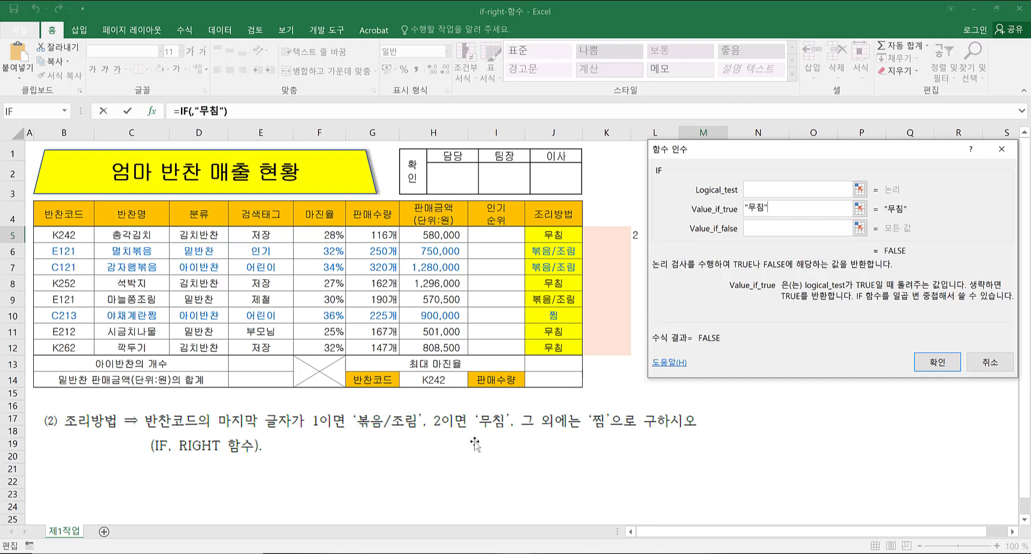
{"action": "left_click", "coordinate": [762, 227]}
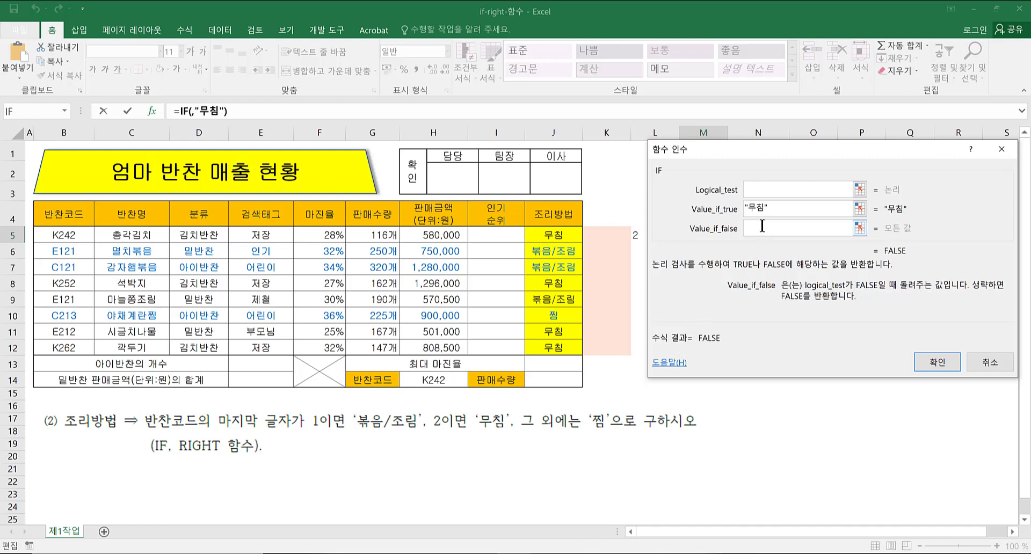
{"action": "type", "text": "\""}
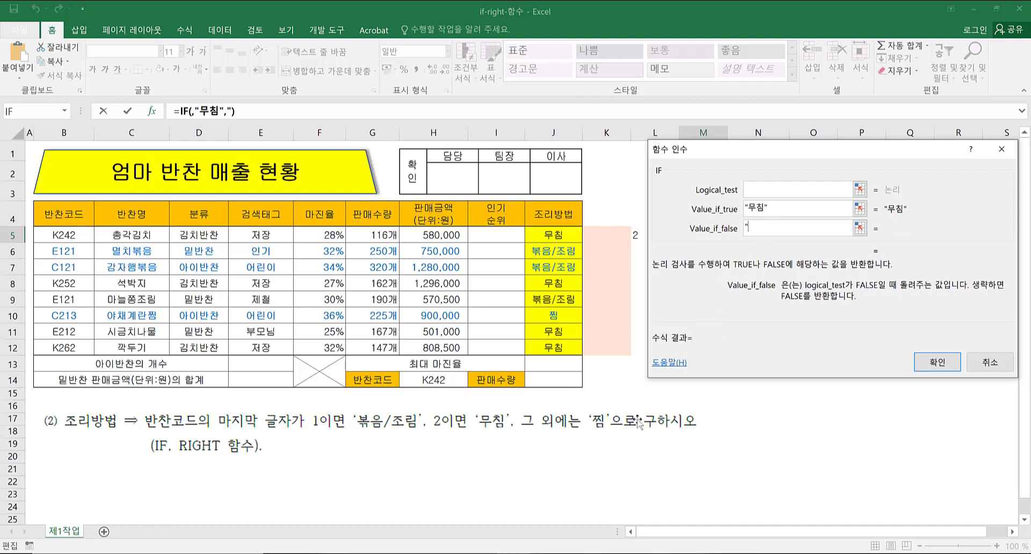
{"action": "type", "text": "찜\""}
Paste the copied RIGHT(B5,1) as the IF logical test and complete it as RIGHT(B5,1)="2".
{"action": "left_click", "coordinate": [758, 191]}
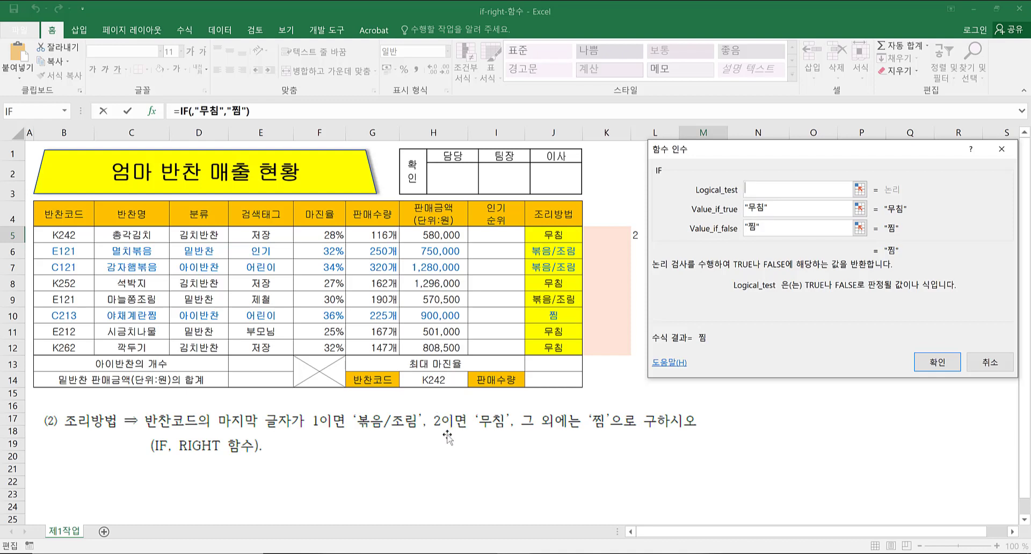
{"action": "key", "text": "ctrl+v"}
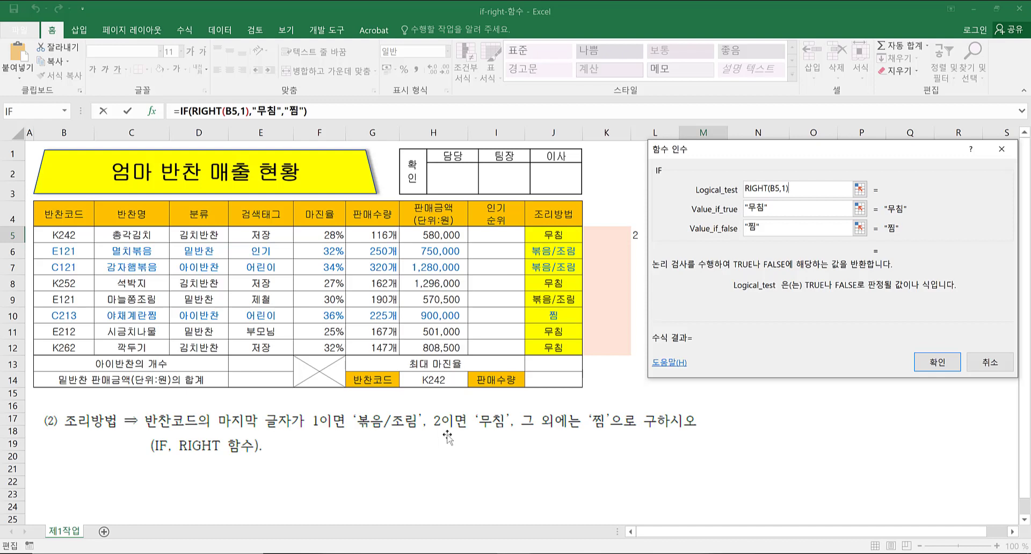
{"action": "type", "text": "="}
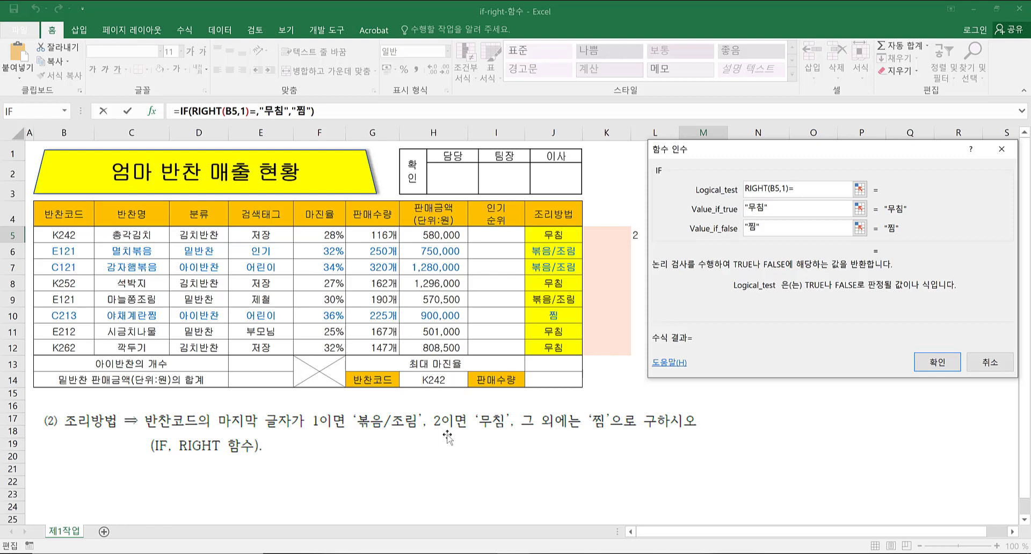
{"action": "type", "text": "\"2"}
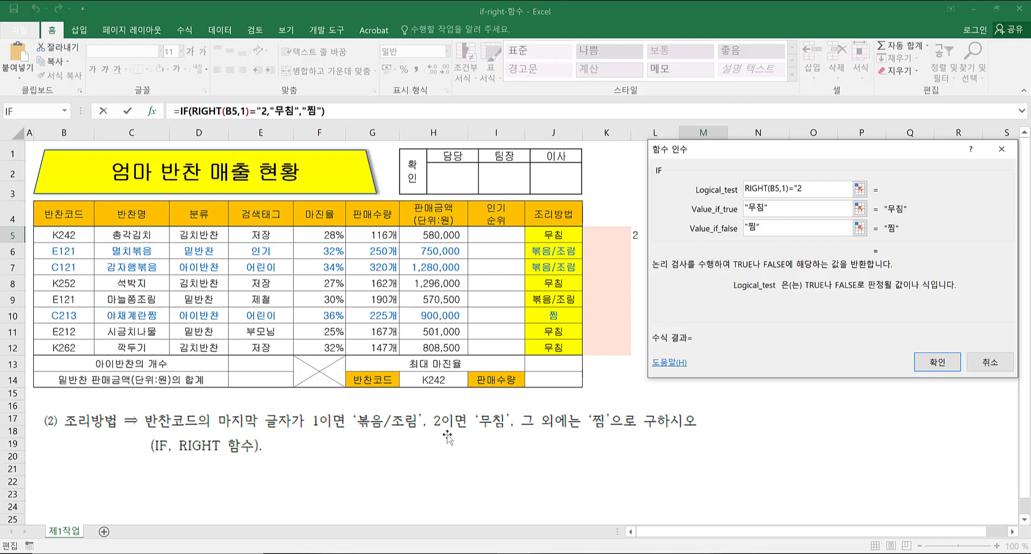
{"action": "type", "text": "\""}
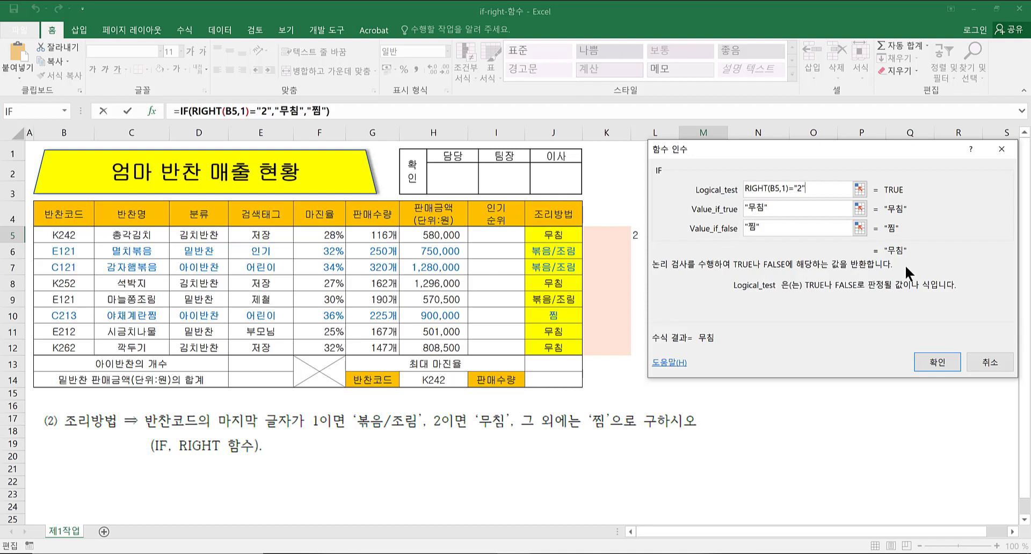
Try the IF logical test with 2 unquoted, and put the quotation marks back around it.
{"action": "key", "text": "BackSpace"}
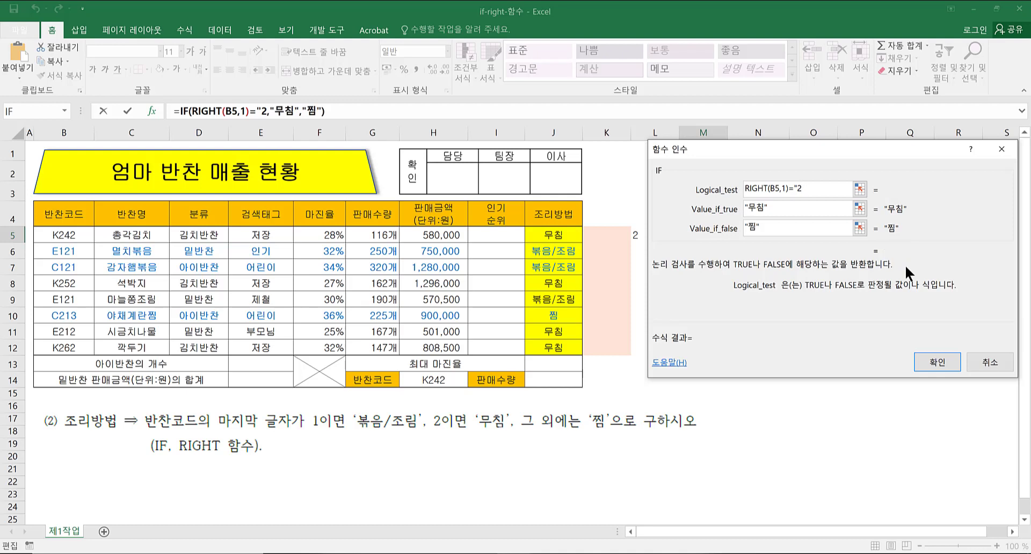
{"action": "key", "text": "Left"}
{"action": "key", "text": "BackSpace"}
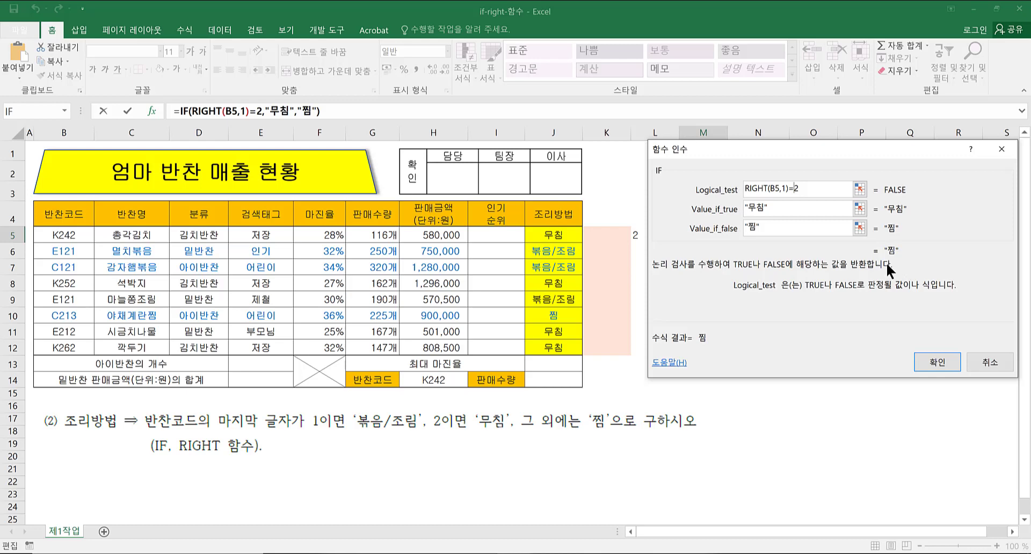
{"action": "left_click_drag", "start_coordinate": [762, 149], "coordinate": [795, 149]}
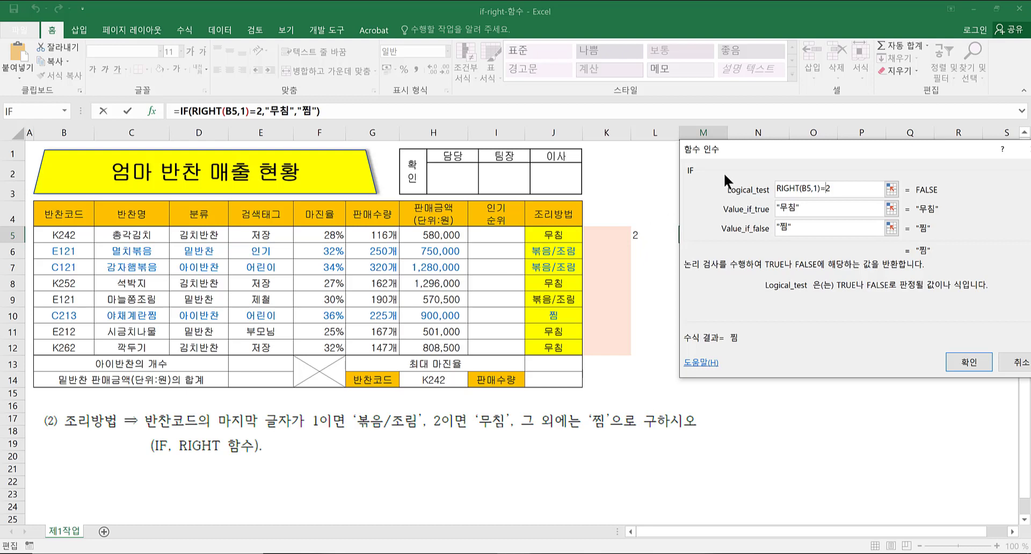
{"action": "left_click_drag", "start_coordinate": [753, 144], "coordinate": [769, 161]}
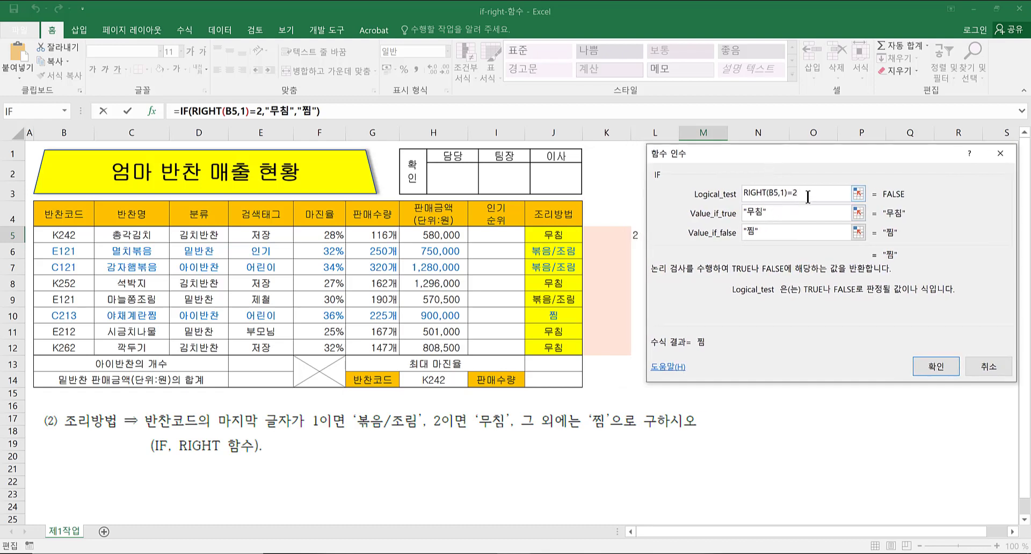
{"action": "type", "text": "\""}
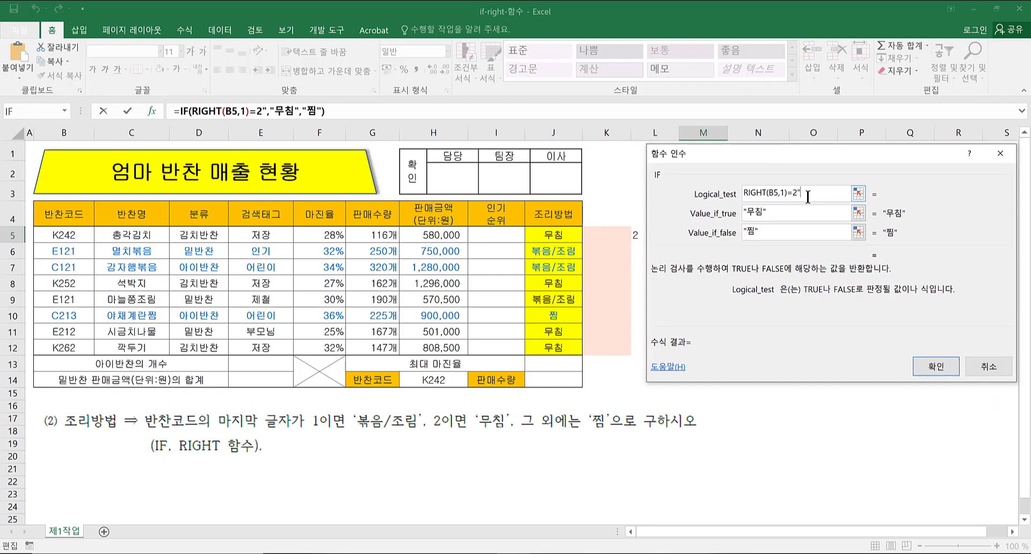
{"action": "key", "text": "Left"}
{"action": "type", "text": "\""}
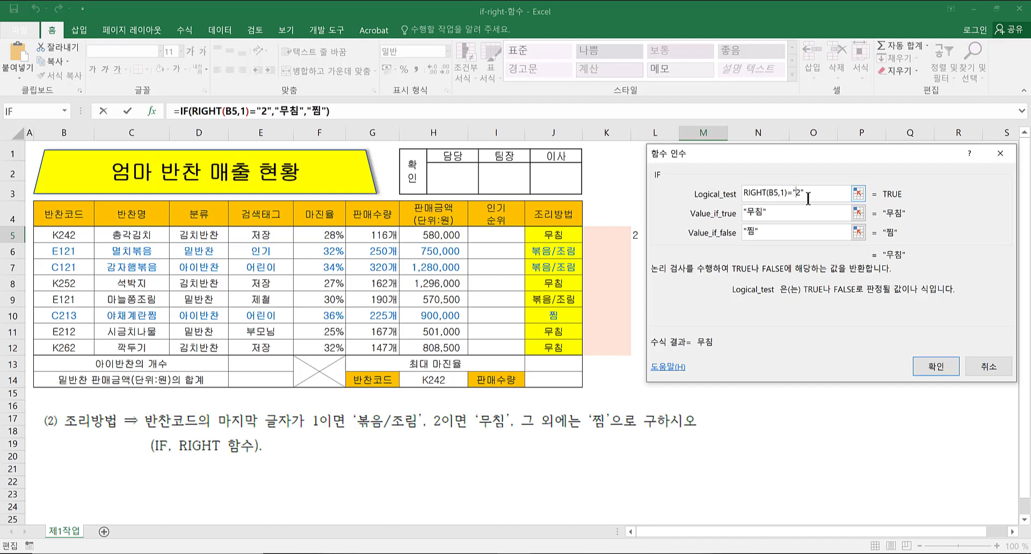
Confirm the IF formula in M5 and copy its text without the equals sign, keeping the cell's formula.
{"action": "left_click", "coordinate": [936, 366]}
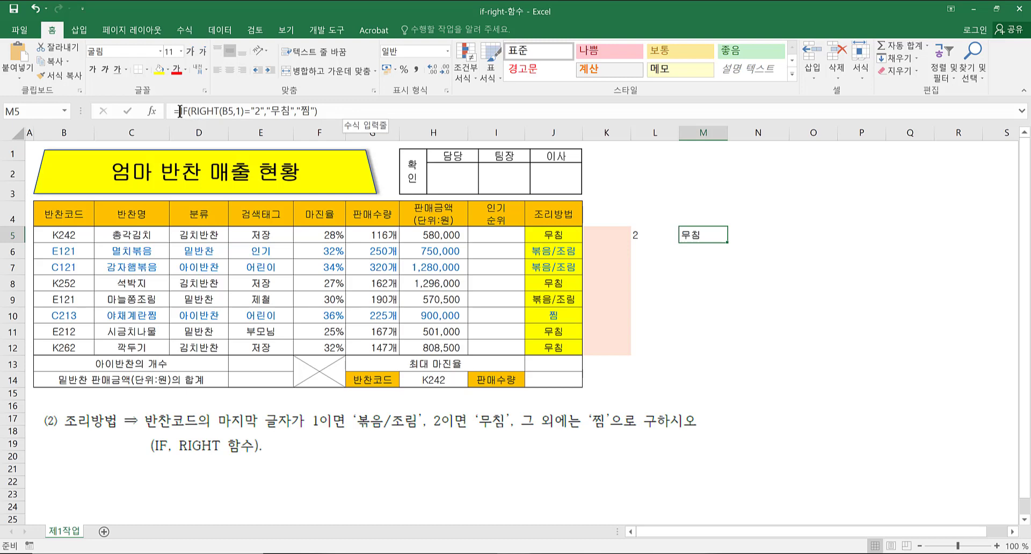
{"action": "left_click_drag", "start_coordinate": [180, 112], "coordinate": [322, 121]}
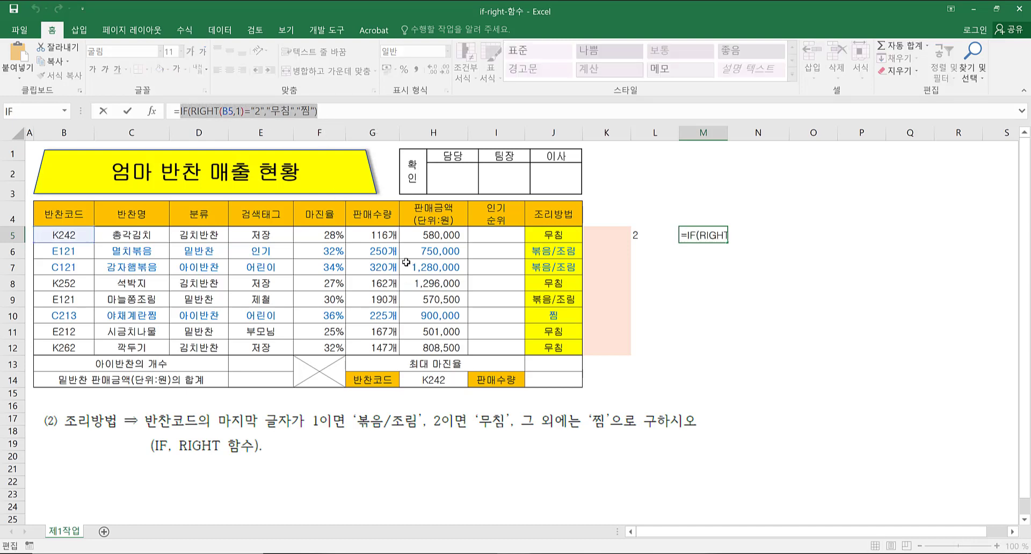
{"action": "key", "text": "ctrl+c"}
{"action": "key", "text": "Escape"}
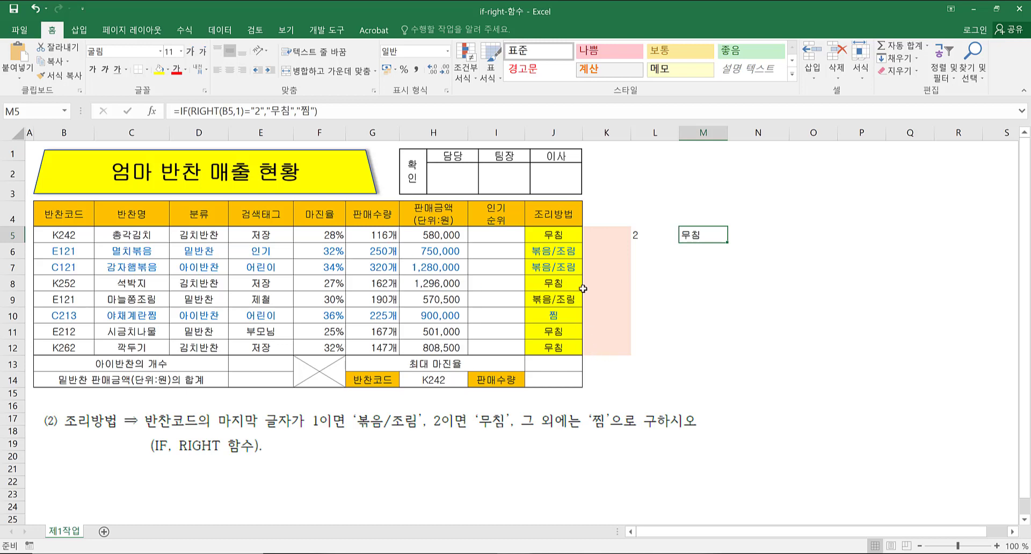
Insert the IF function in cell K5 and bring up its arguments.
{"action": "left_click", "coordinate": [604, 236]}
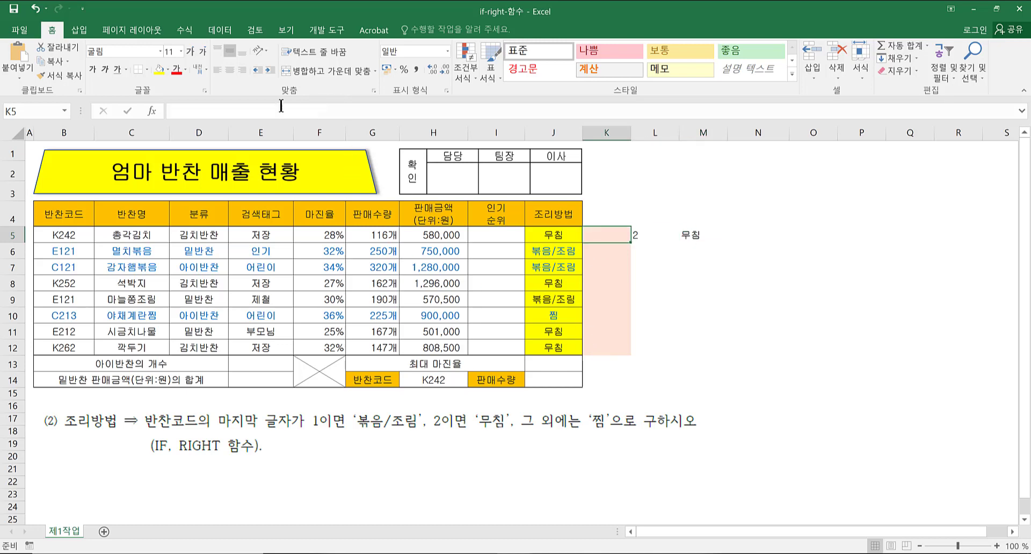
{"action": "left_click", "coordinate": [148, 110]}
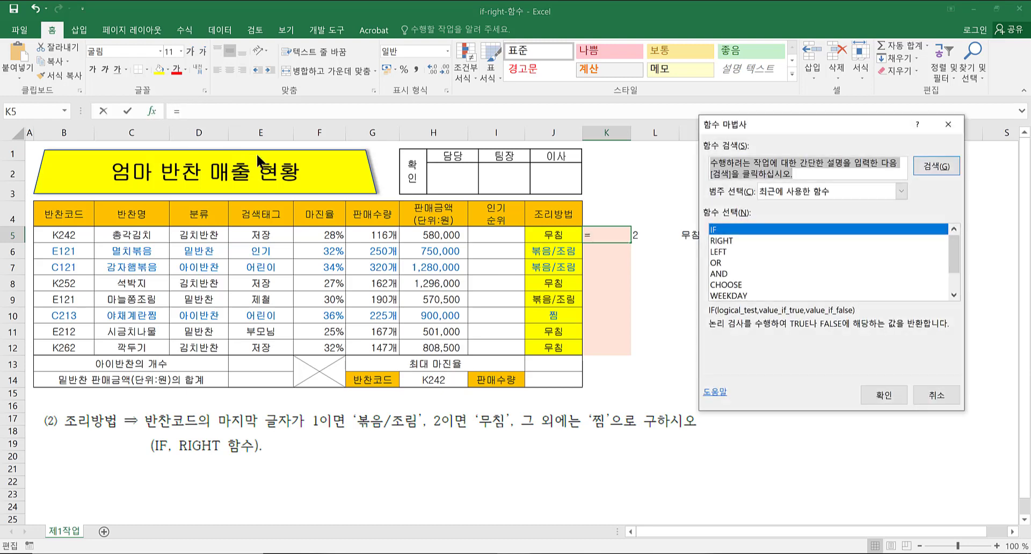
{"action": "left_click", "coordinate": [875, 392]}
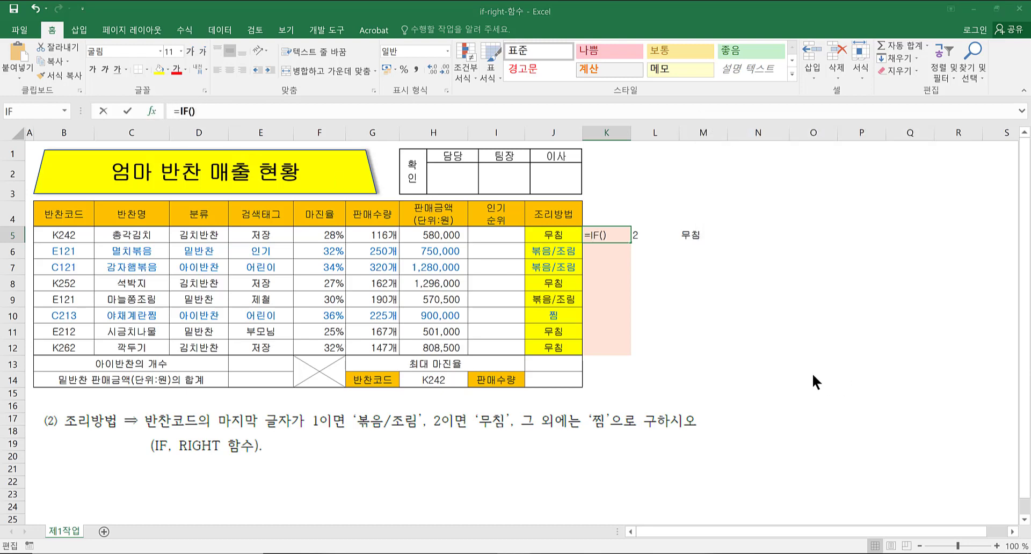
Set the IF function's true value to "볶음/조림" in quotation marks and paste the copied IF formula as its false value.
{"action": "left_click", "coordinate": [753, 215]}
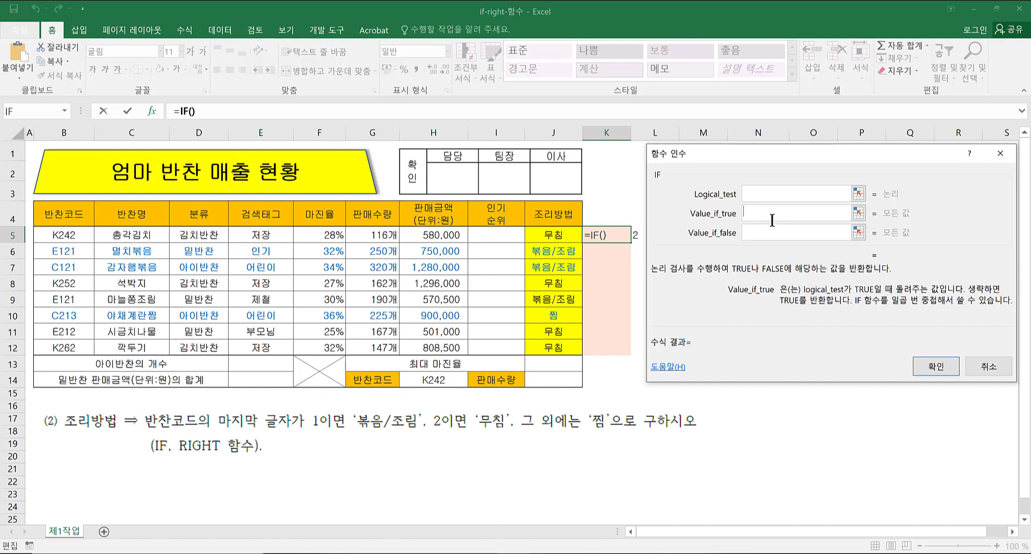
{"action": "type", "text": "\""}
{"action": "type", "text": "볶"}
{"action": "key", "text": "BackSpace"}
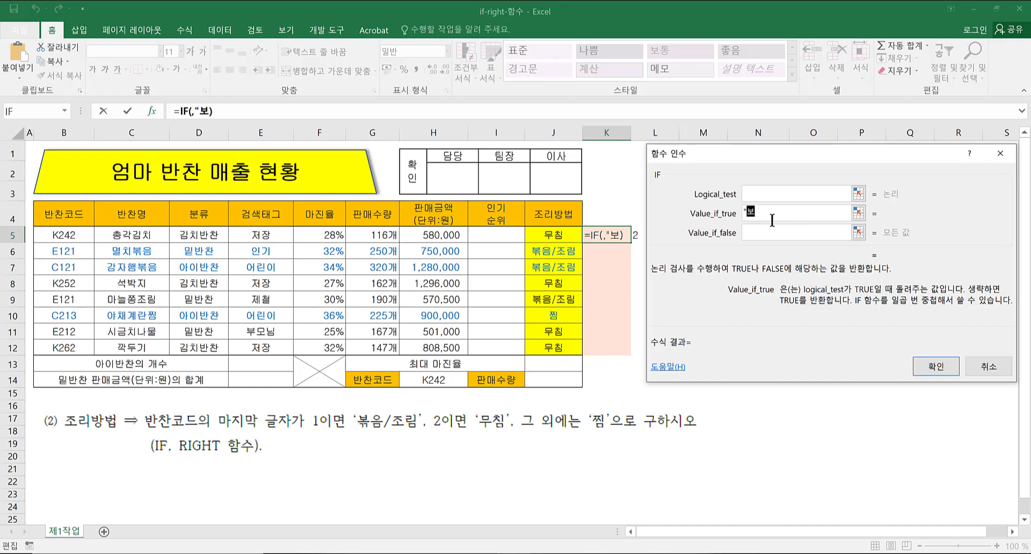
{"action": "type", "text": "볶음"}
{"action": "type", "text": "/졸"}
{"action": "type", "text": "림\""}
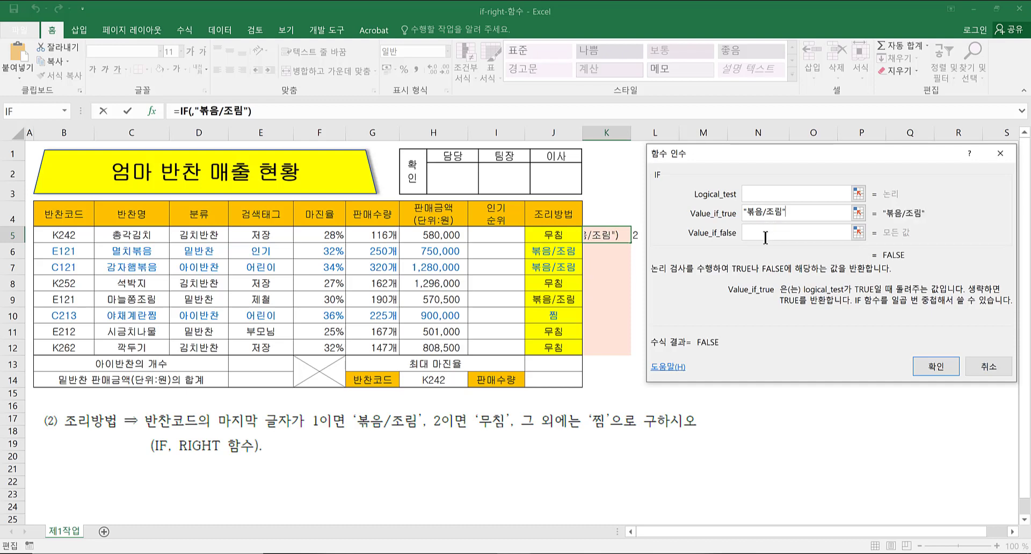
{"action": "left_click", "coordinate": [764, 235]}
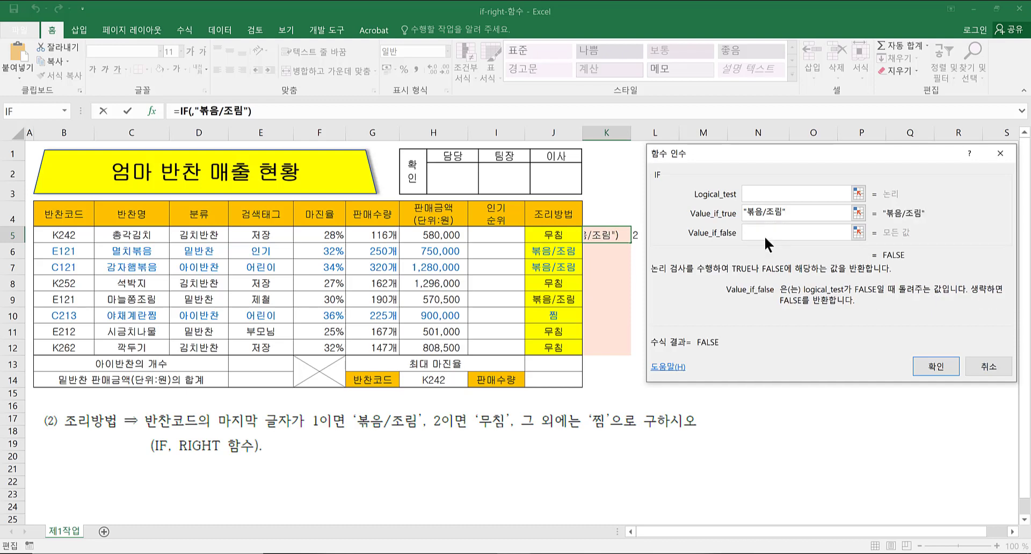
{"action": "key", "text": "ctrl+v"}
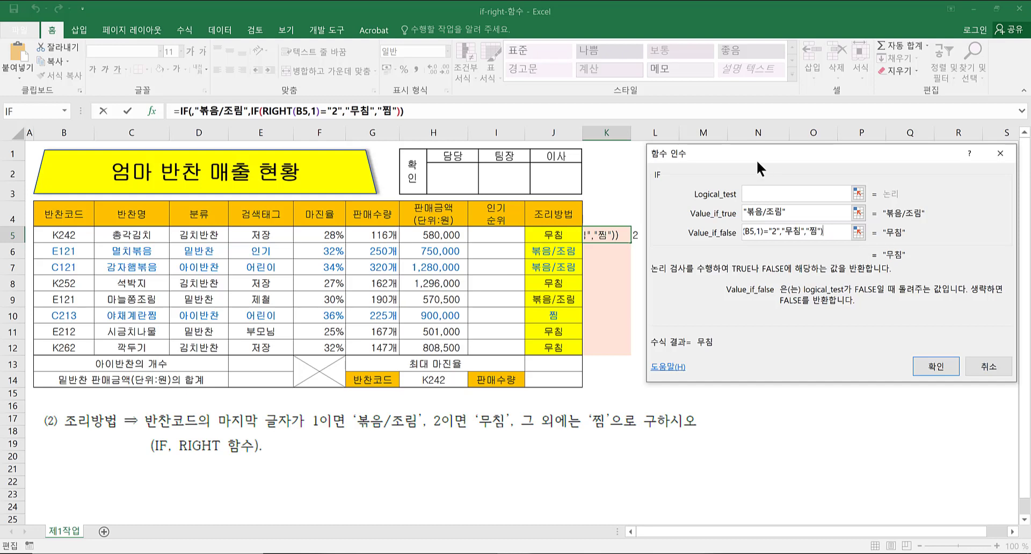
Copy RIGHT(B5,1)="2" from the nested IF in the false value into the empty logical test, without a trailing comma.
{"action": "left_click", "coordinate": [757, 232]}
{"action": "key", "text": "Left"}
{"action": "key", "text": "Left"}
{"action": "key", "text": "Left"}
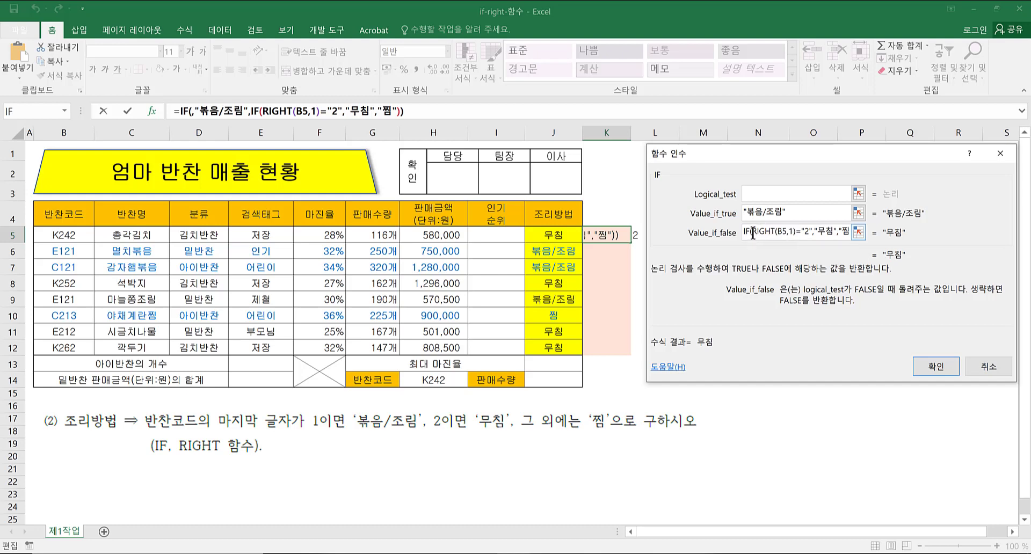
{"action": "left_click_drag", "start_coordinate": [752, 235], "coordinate": [813, 235]}
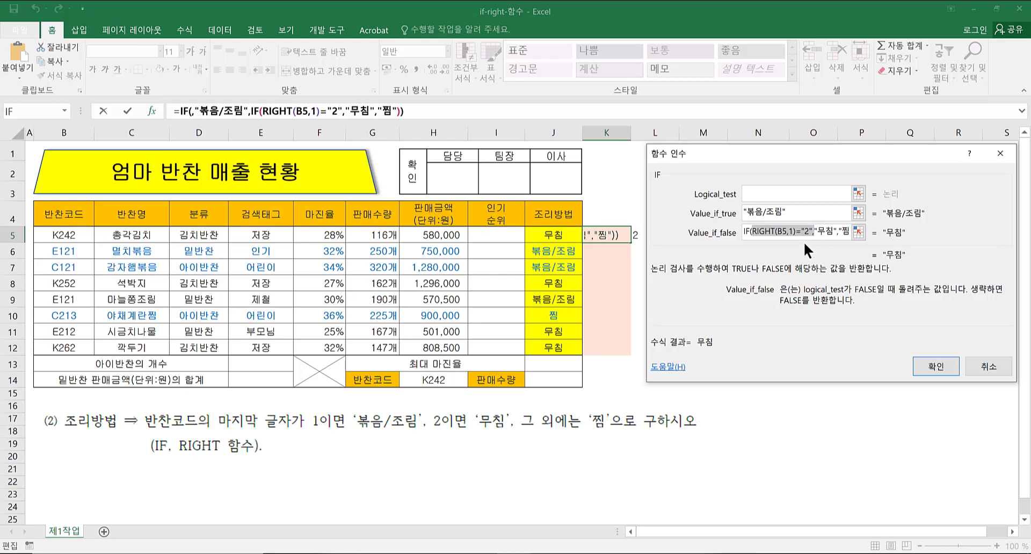
{"action": "left_click", "coordinate": [770, 190]}
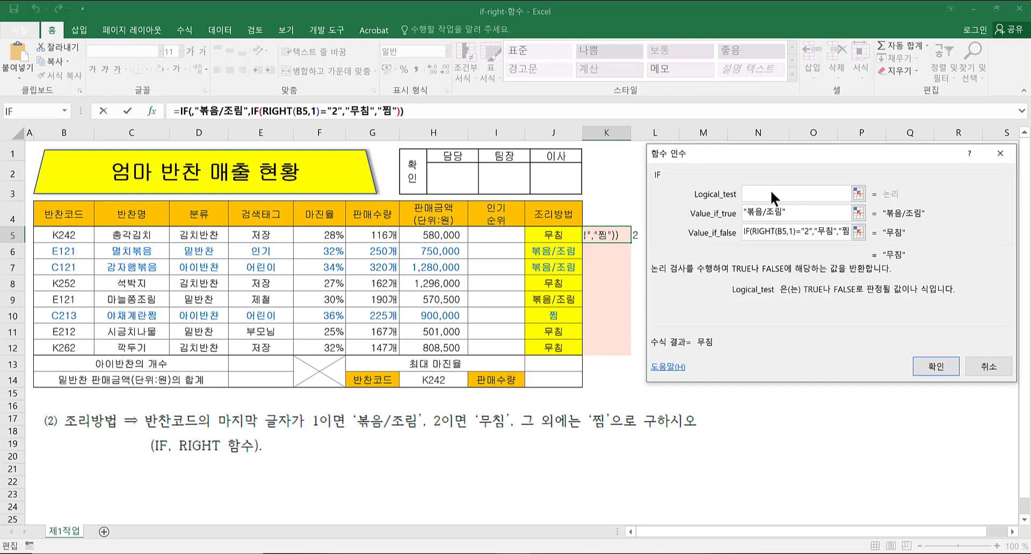
{"action": "key", "text": "ctrl+v"}
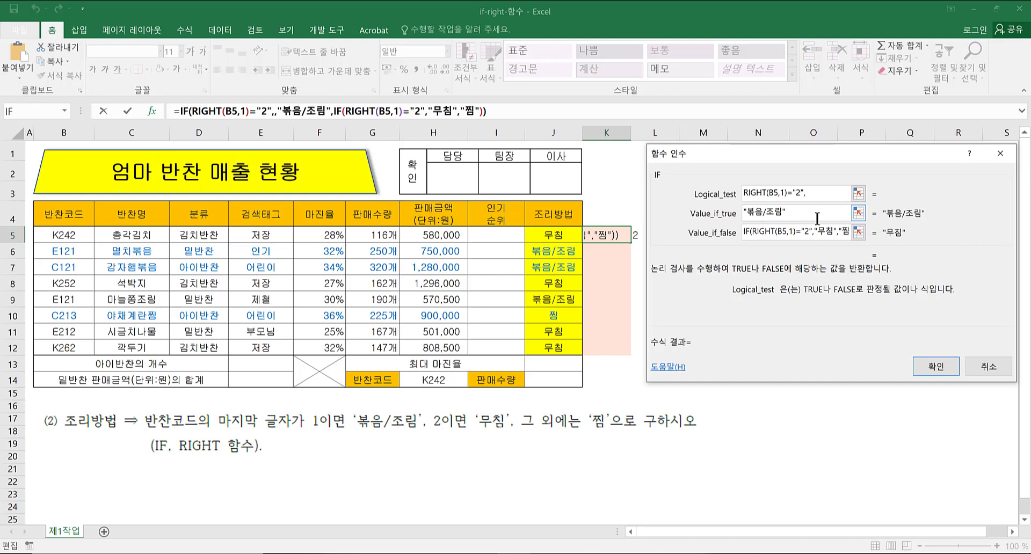
{"action": "key", "text": "BackSpace"}
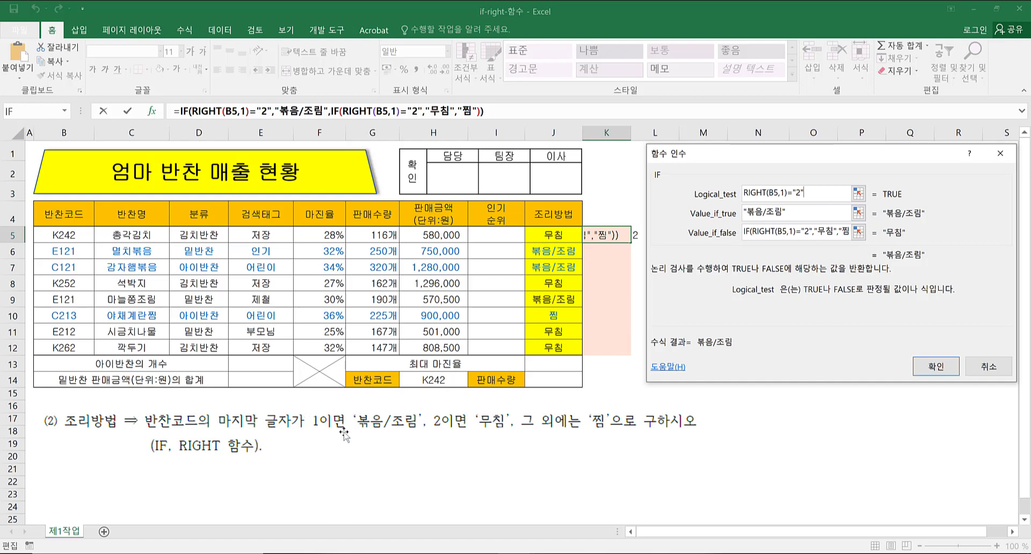
Change the outer logical test to RIGHT(B5,1)="1" and confirm the nested IF formula in K5.
{"action": "left_click", "coordinate": [795, 194]}
{"action": "key", "text": "Delete"}
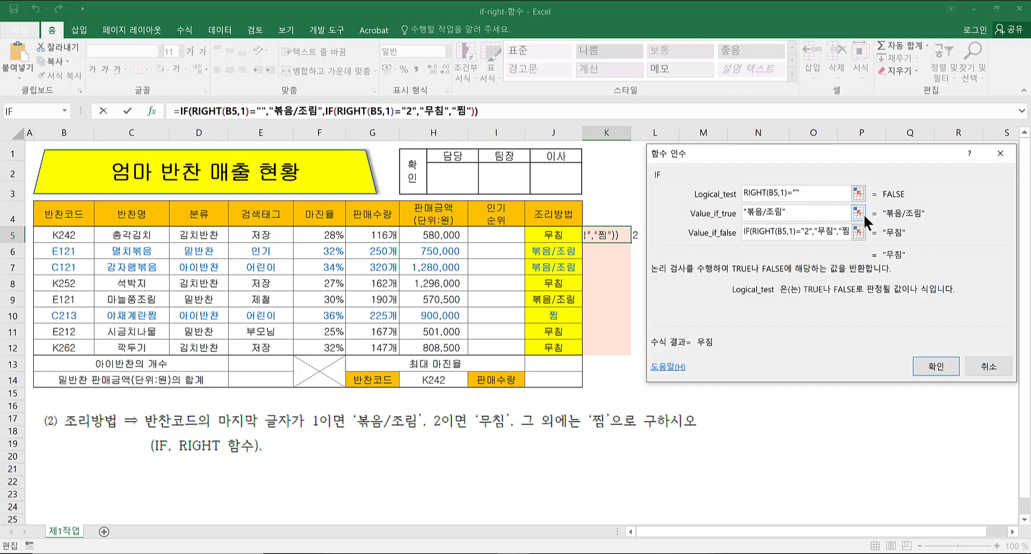
{"action": "type", "text": "1"}
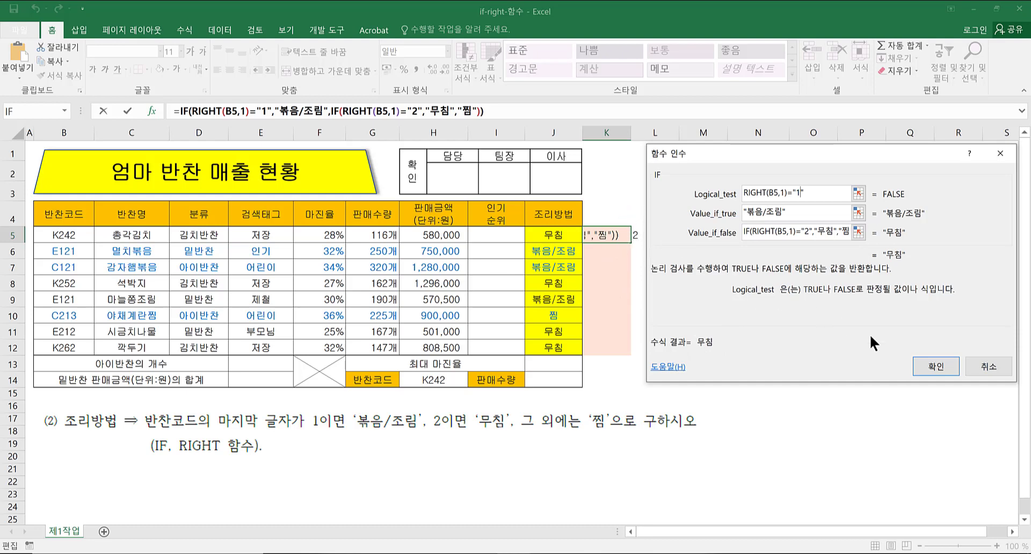
{"action": "left_click", "coordinate": [930, 365]}
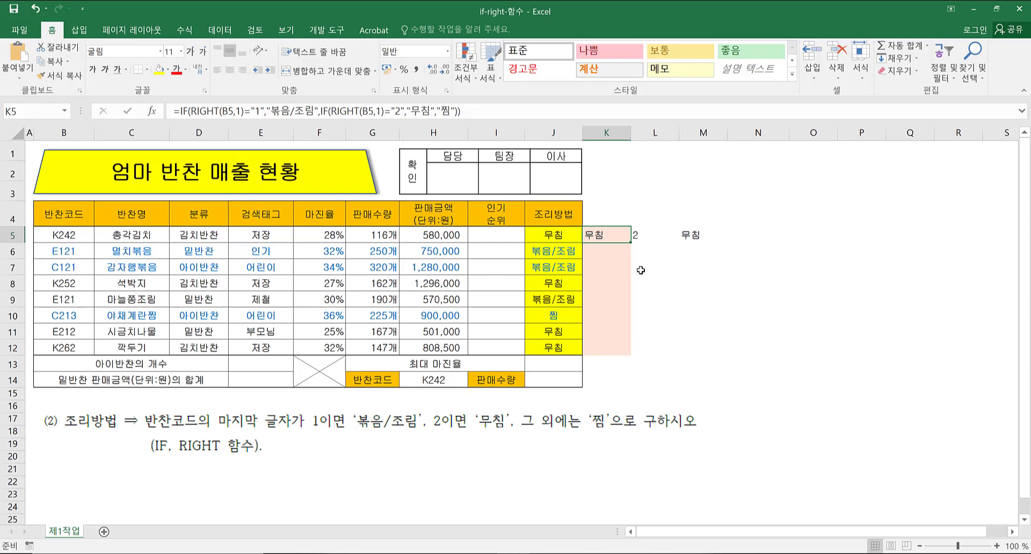
Fill the nested IF formula from K5 down to K12 and check the formulas in the filled cells.
{"action": "left_click_drag", "start_coordinate": [632, 244], "coordinate": [642, 349]}
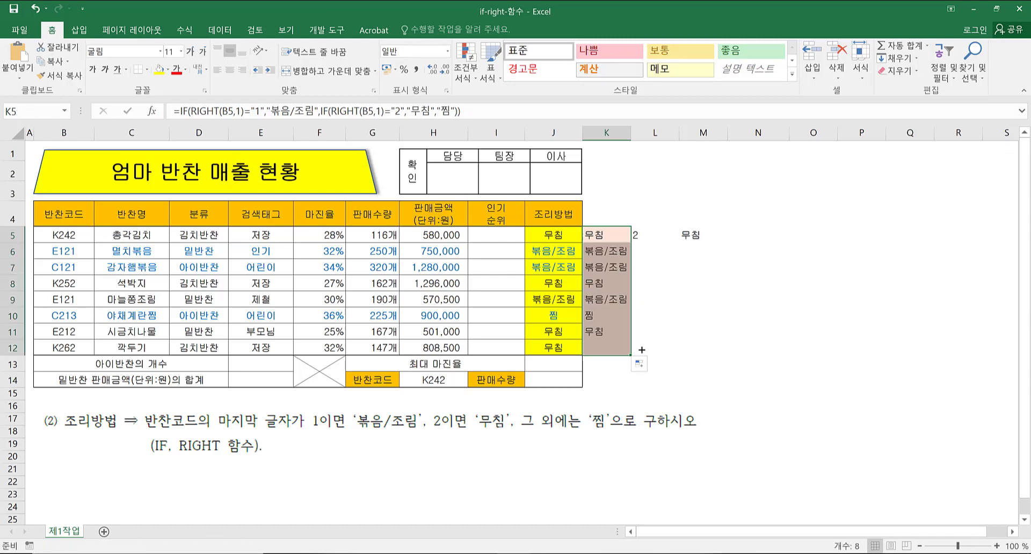
{"action": "left_click", "coordinate": [597, 236]}
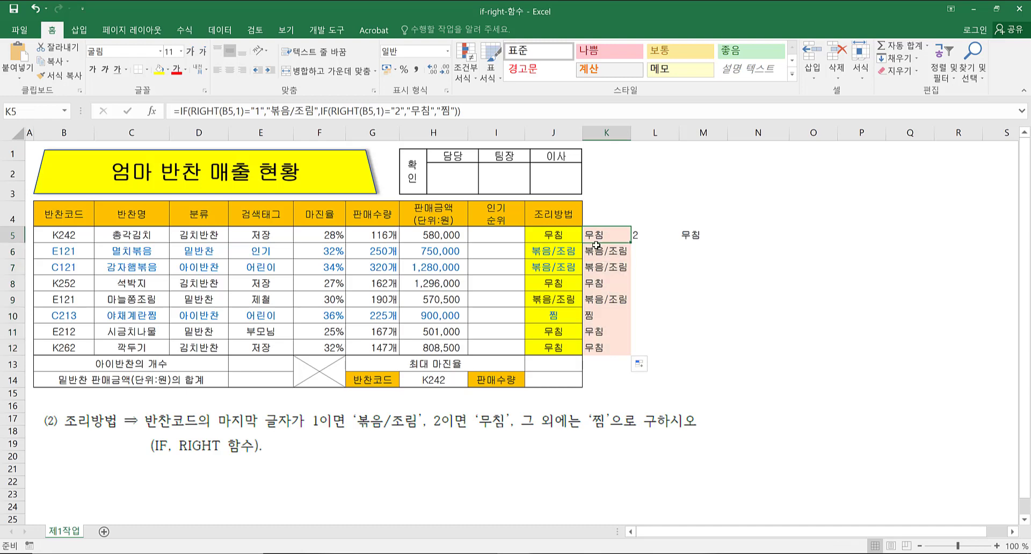
{"action": "left_click", "coordinate": [600, 265]}
{"action": "left_click", "coordinate": [602, 317]}
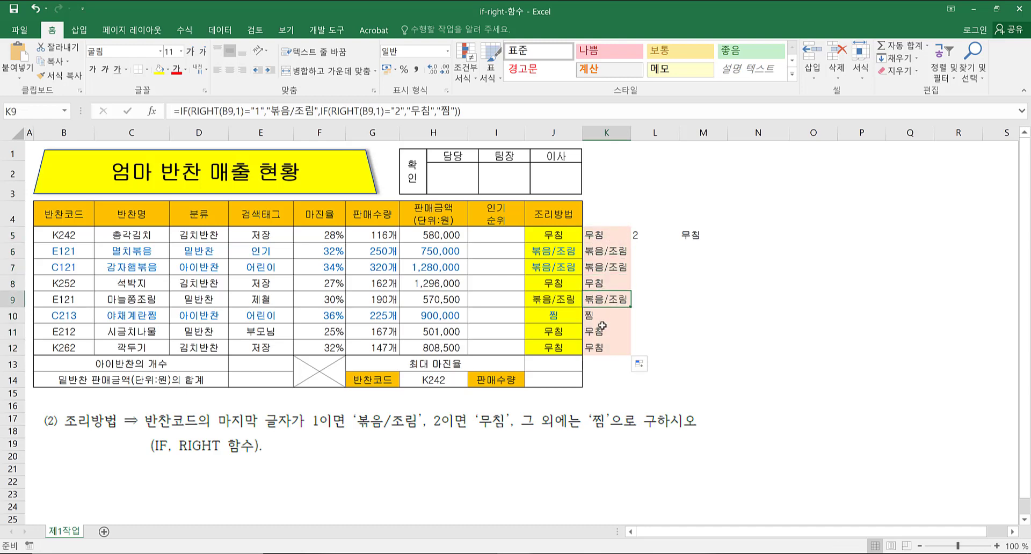
{"action": "left_click", "coordinate": [603, 332]}
{"action": "left_click", "coordinate": [605, 347]}
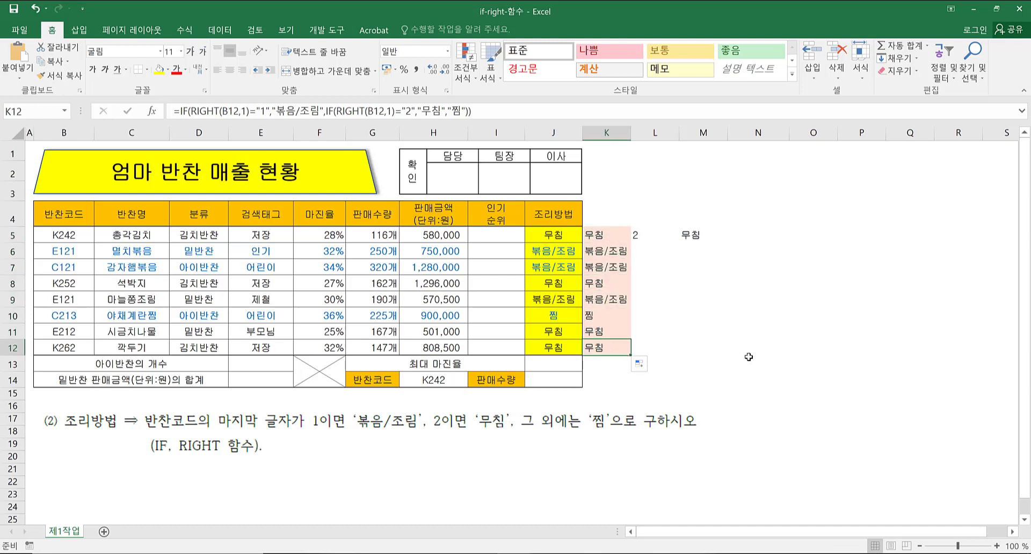